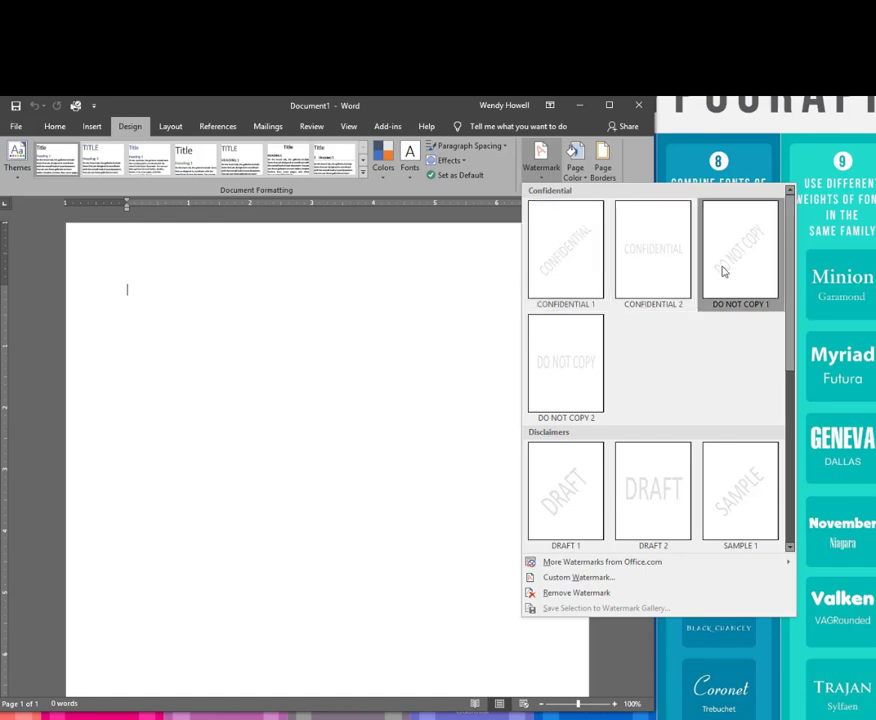
Browse the built-in watermarks and apply the diagonal DRAFT 1 watermark to the document.
scroll(662, 476, "down", 3)
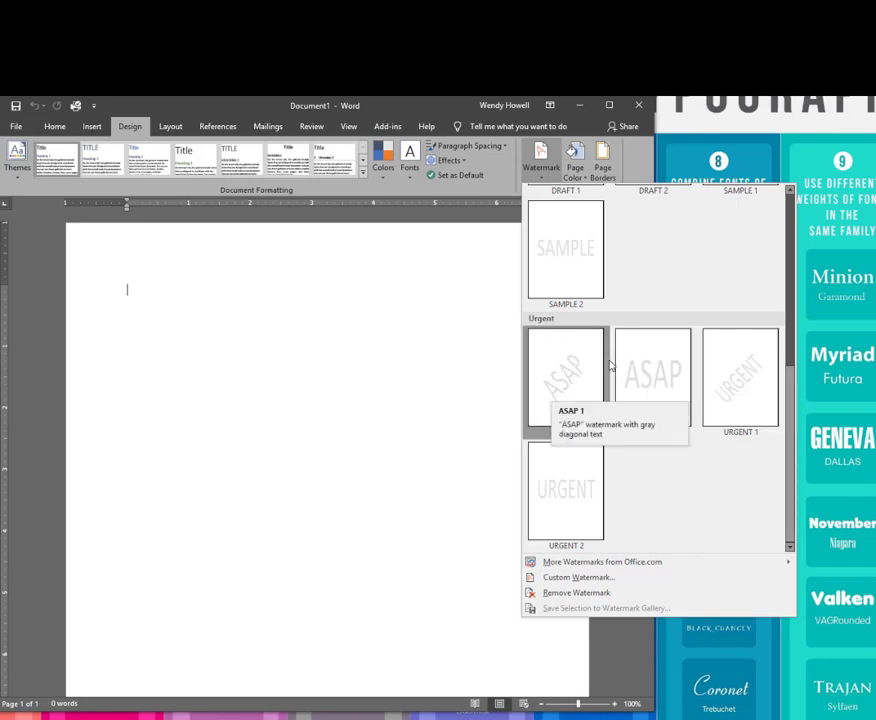
scroll(632, 383, "up", 3)
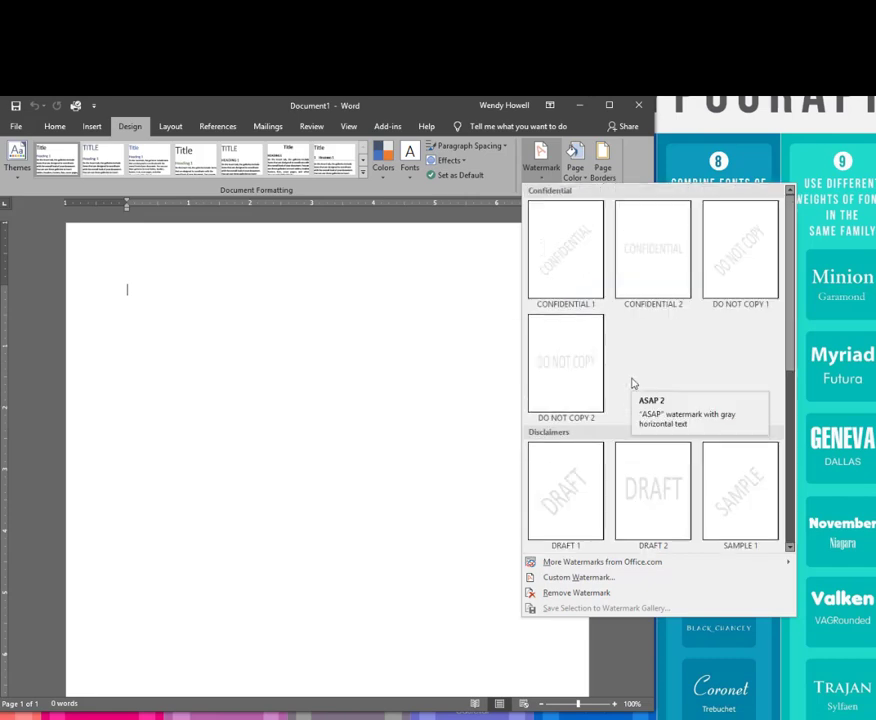
left_click(581, 502)
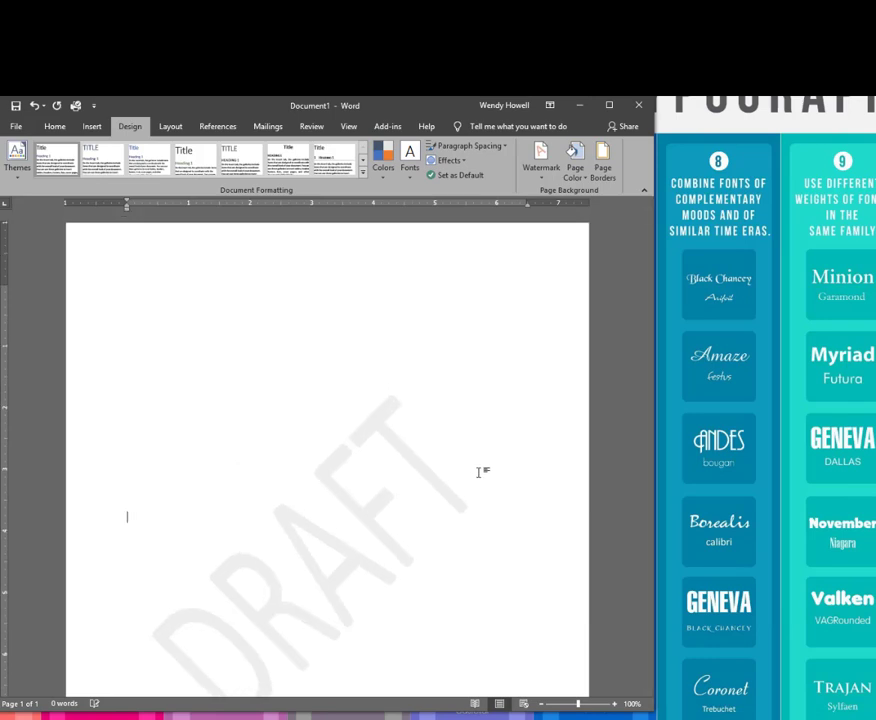
Add blank lines until the document runs onto a second page and check the watermark on both pages.
key("Return")
key("Return")
key("Return")
key("Return")
key("Return")
key("Return")
key("Return")
key("Return")
key("Return")
key("Return")
key("Return")
key("Return")
key("Return")
key("Return")
key("Return")
key("Return")
key("Return")
key("Return")
key("Return")
key("Return")
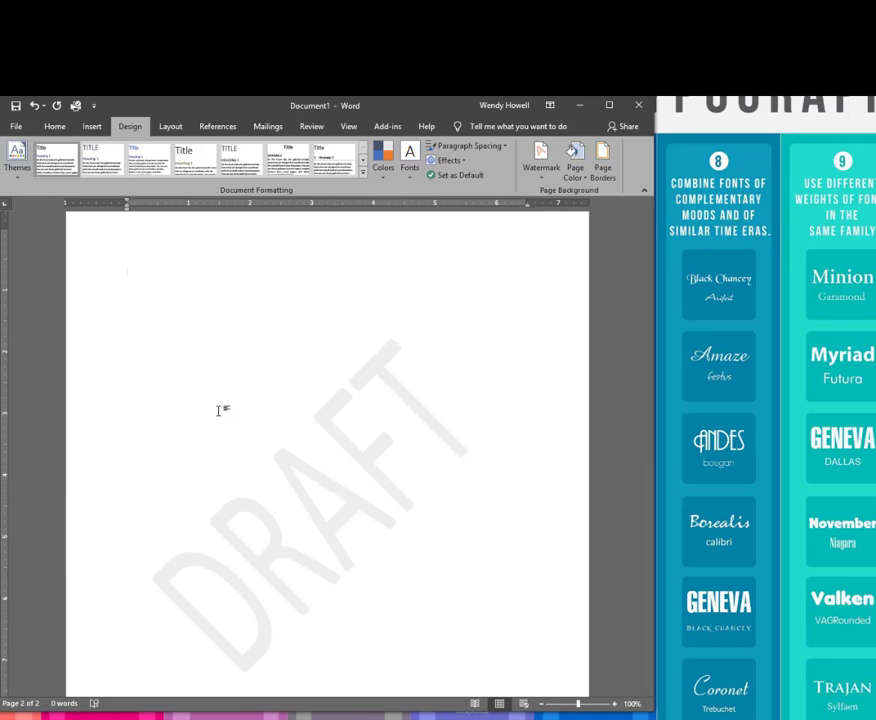
scroll(313, 430, "up", 3)
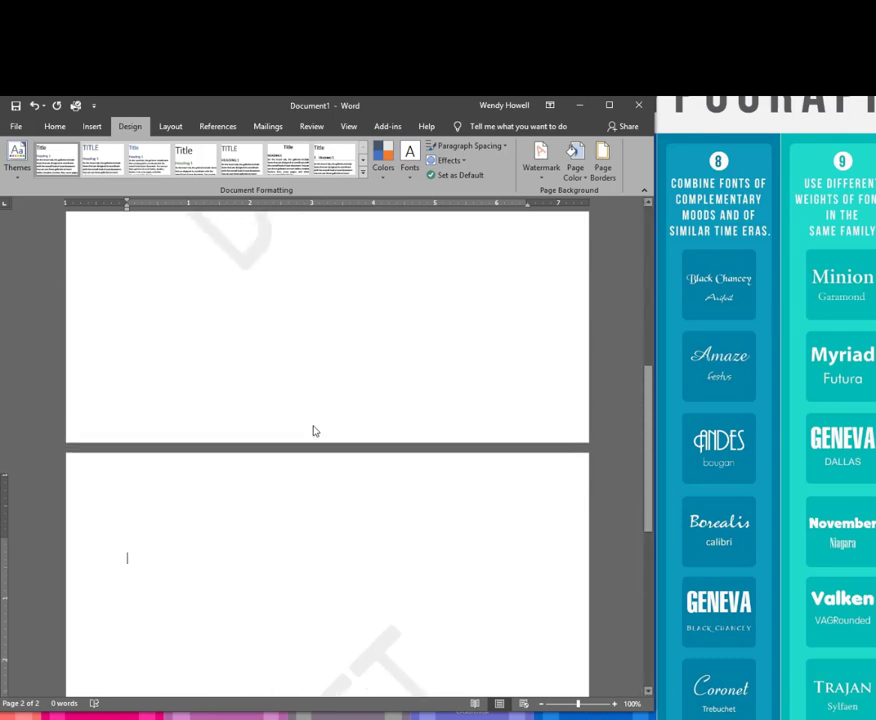
scroll(411, 297, "down", 4)
Open the custom watermark settings and apply CONFIDENTIAL as the watermark text.
left_click(540, 158)
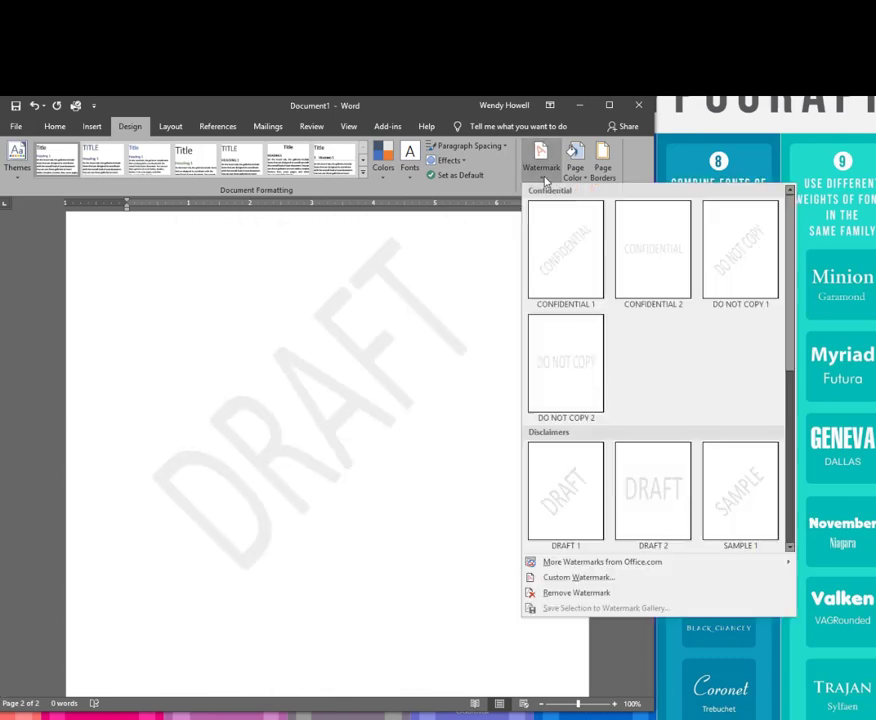
left_click(561, 577)
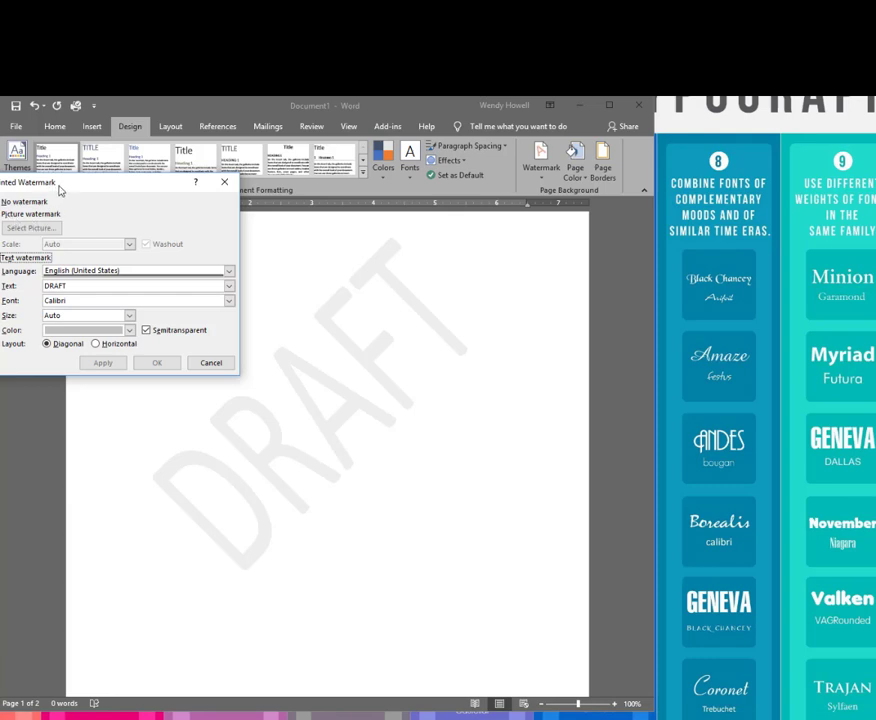
left_click_drag(59, 190, 82, 203)
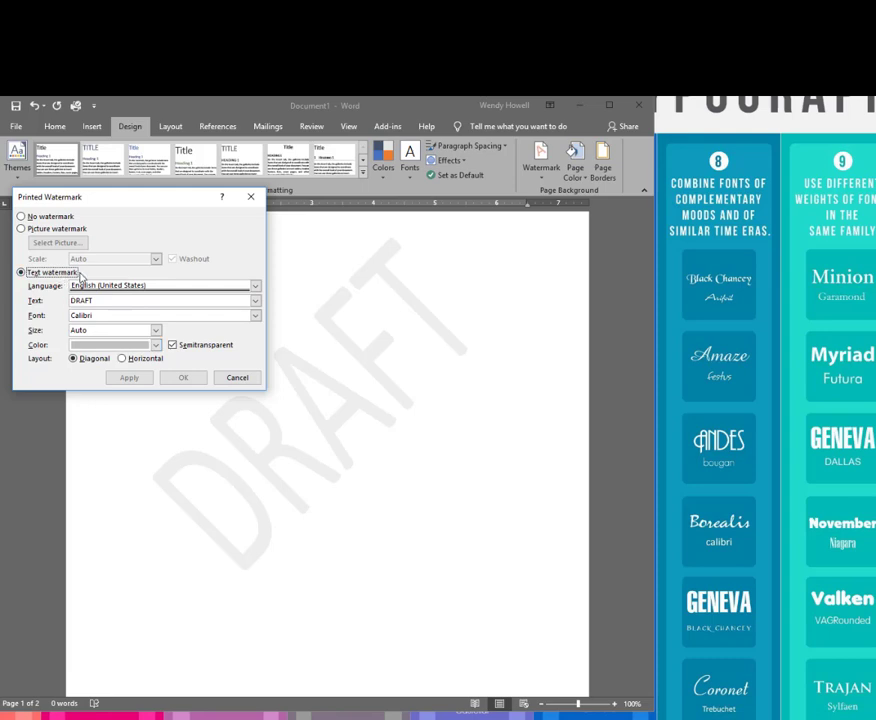
left_click(256, 300)
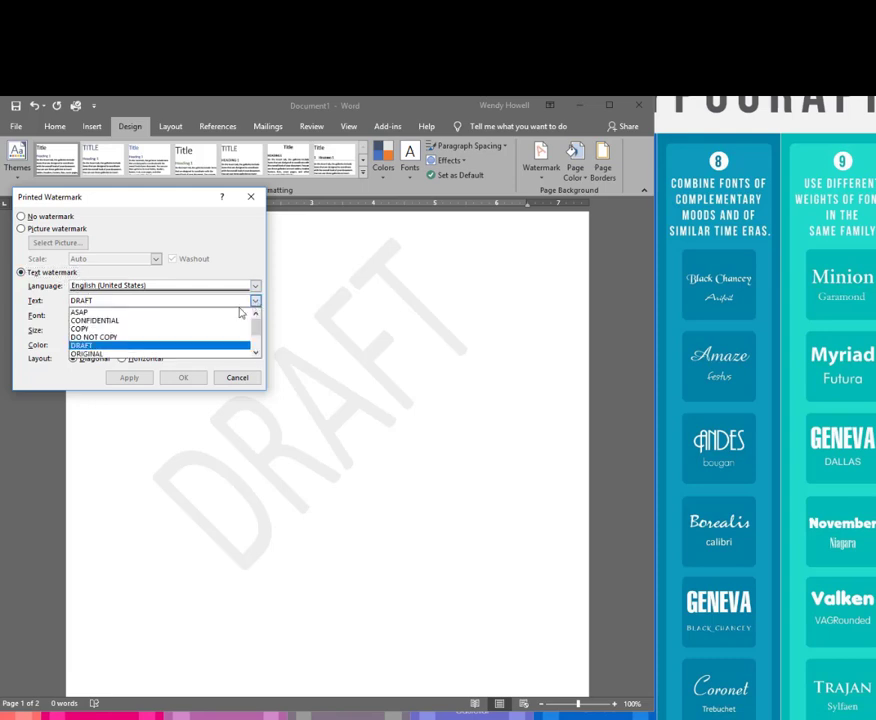
left_click(99, 321)
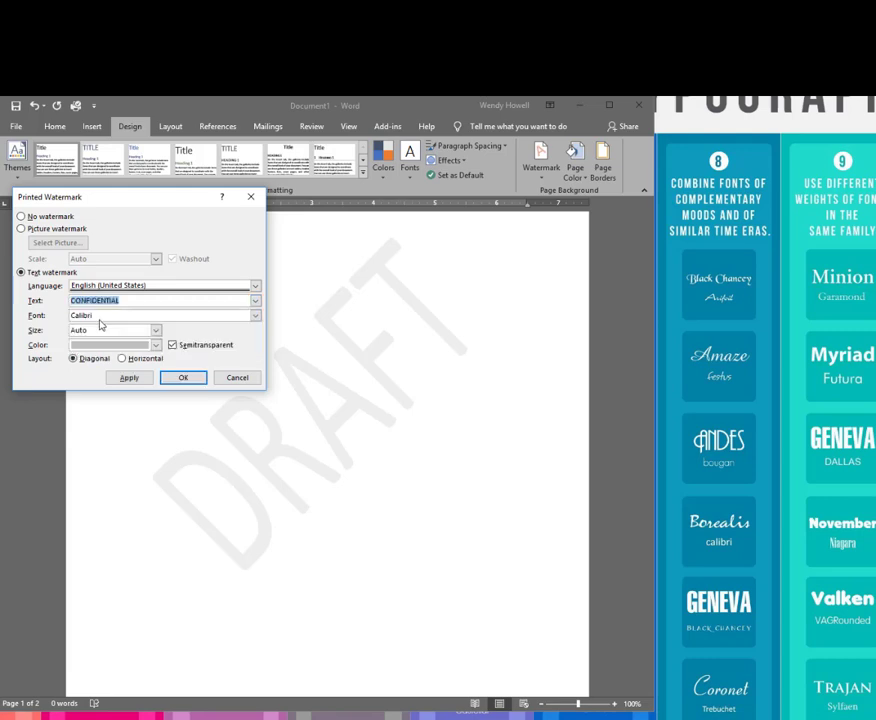
left_click(122, 377)
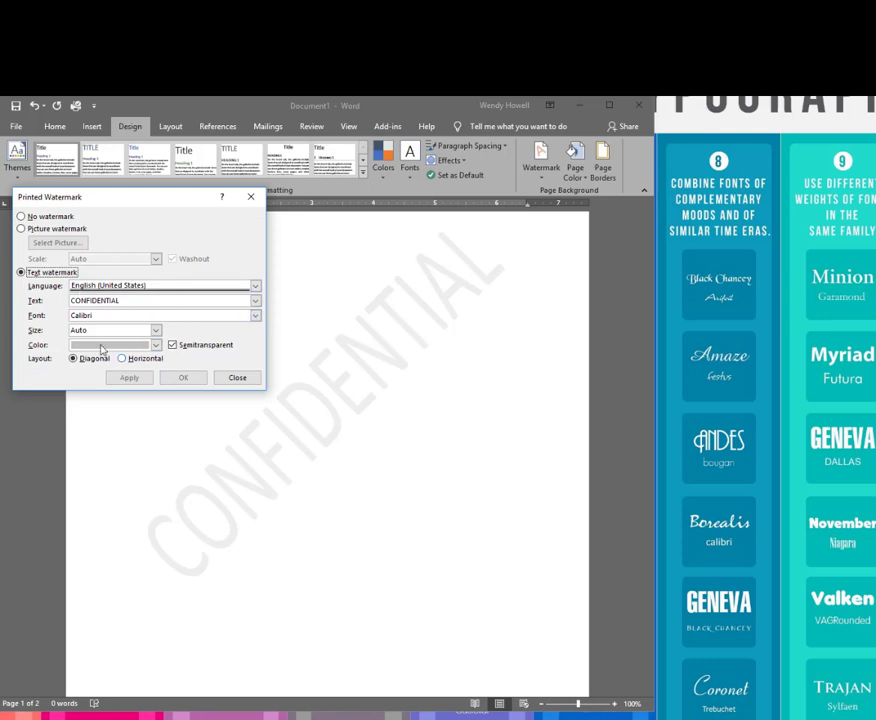
Set the watermark font to Informal Roman and apply it.
left_click(255, 315)
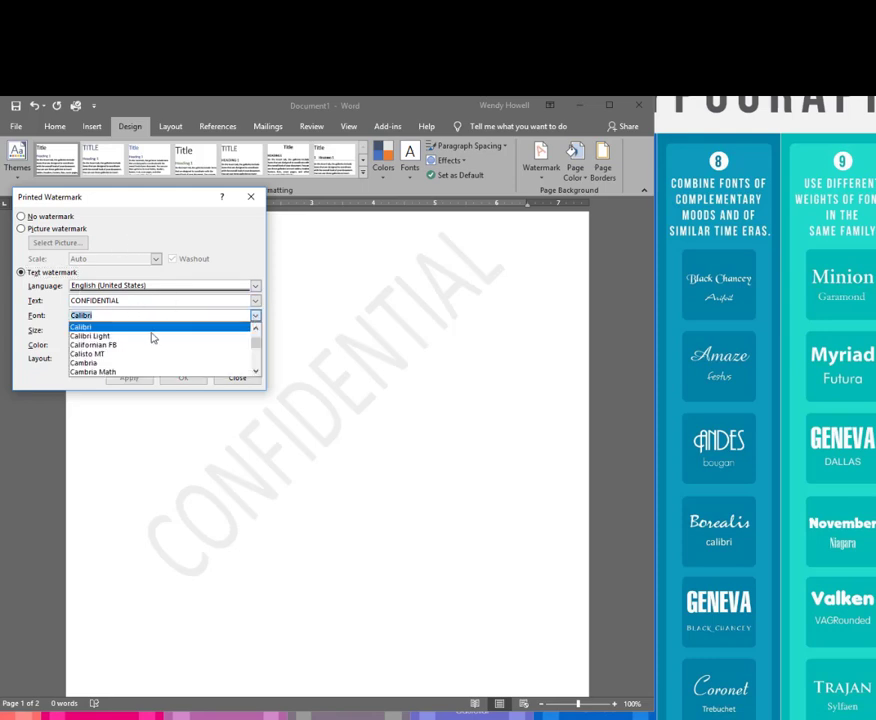
scroll(150, 342, "down", 6)
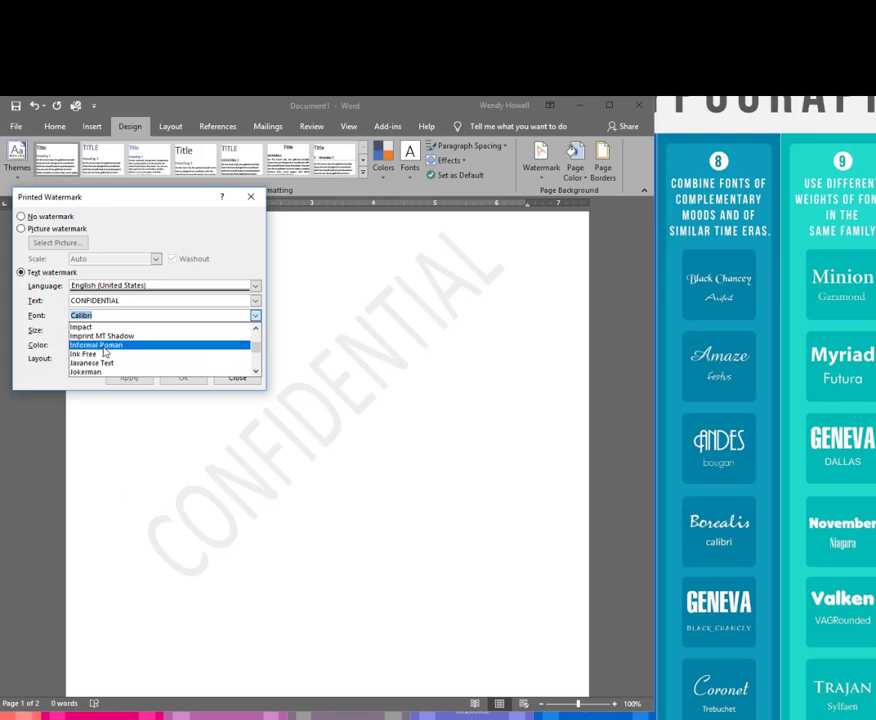
left_click(145, 345)
left_click(130, 379)
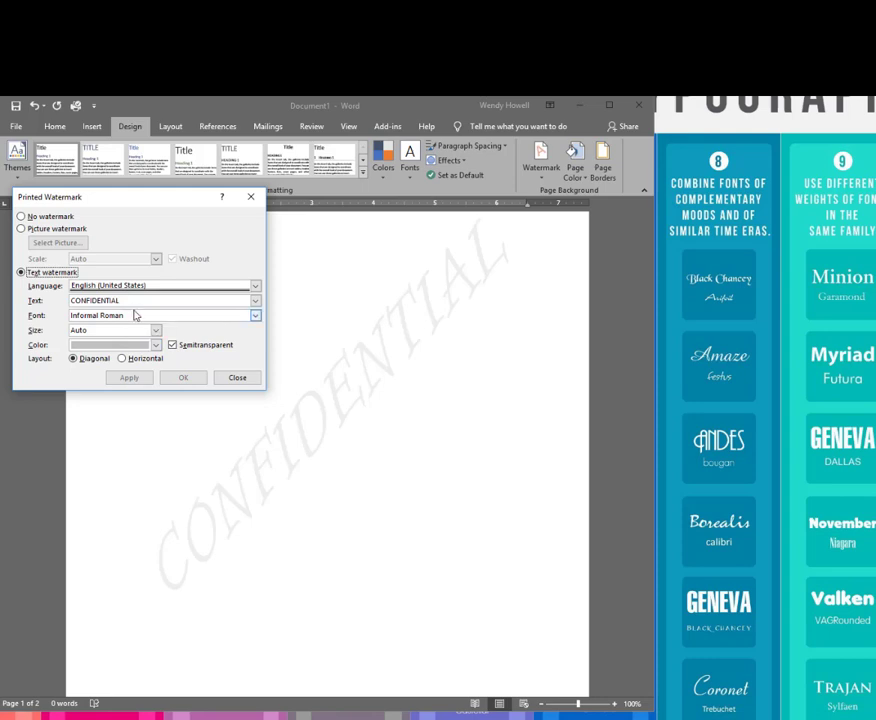
Change the watermark font to Franklin Gothic Medium and apply it.
left_click(255, 316)
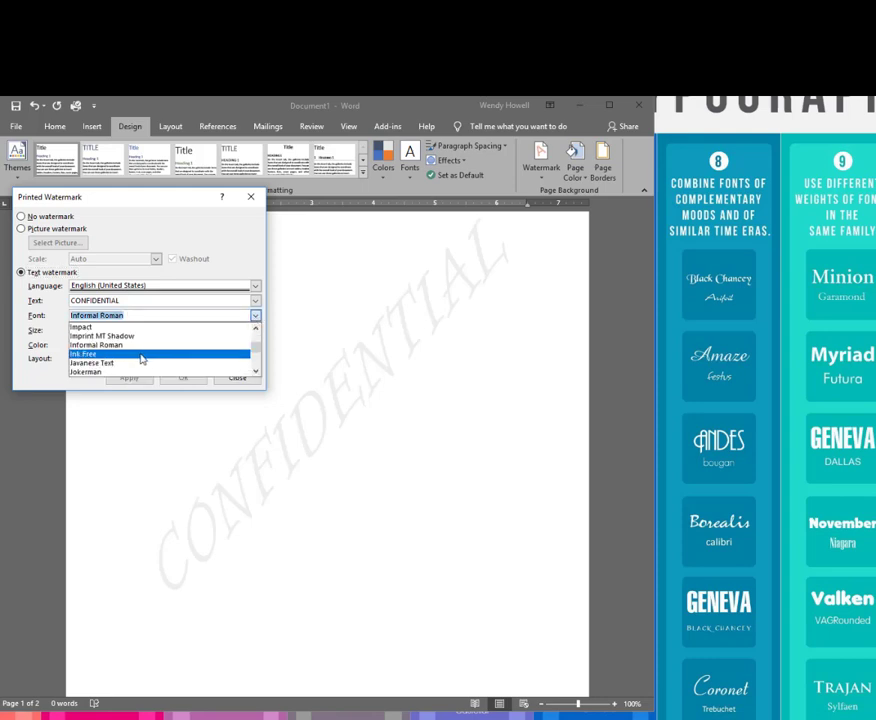
scroll(106, 370, "up", 12)
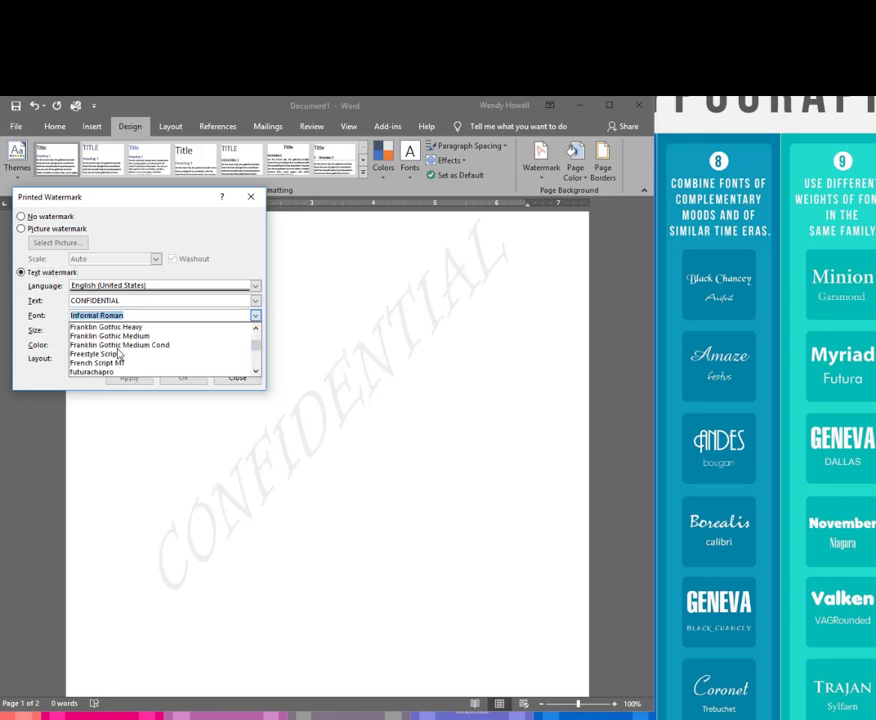
left_click(108, 336)
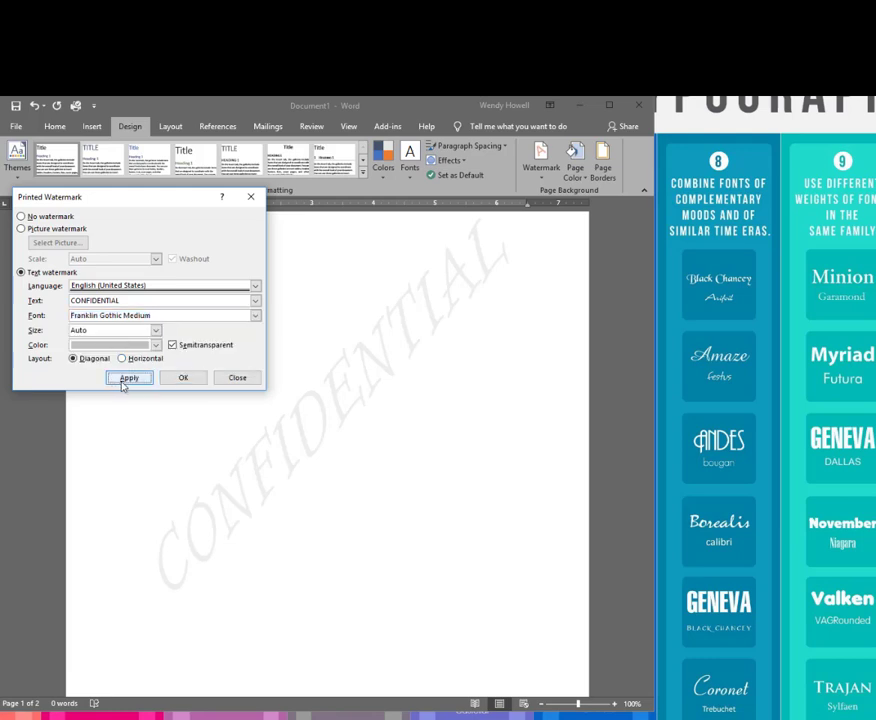
left_click(124, 379)
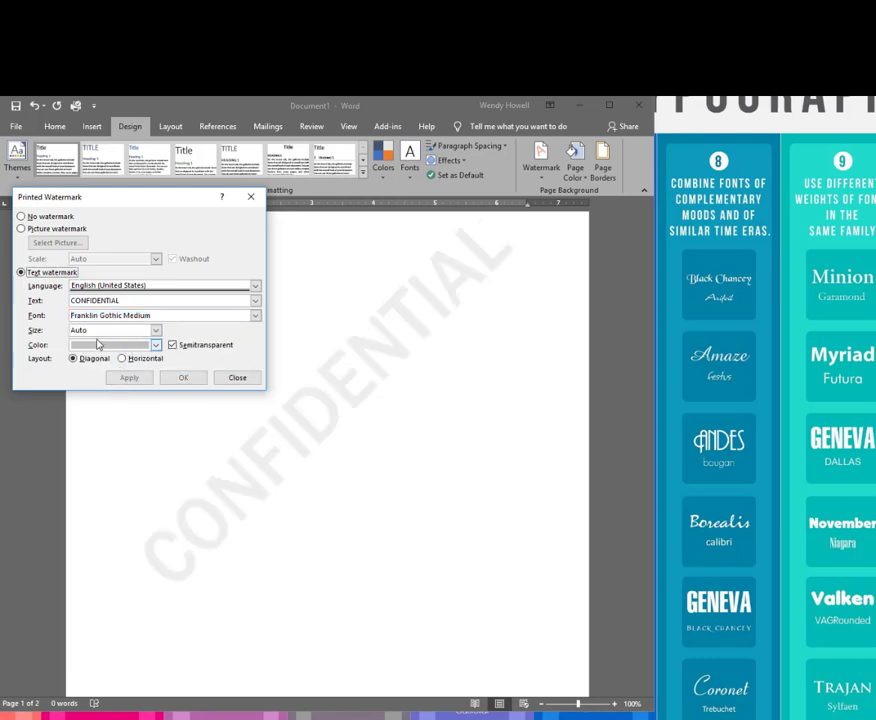
Set the watermark text size to 105 and apply it.
left_click(156, 331)
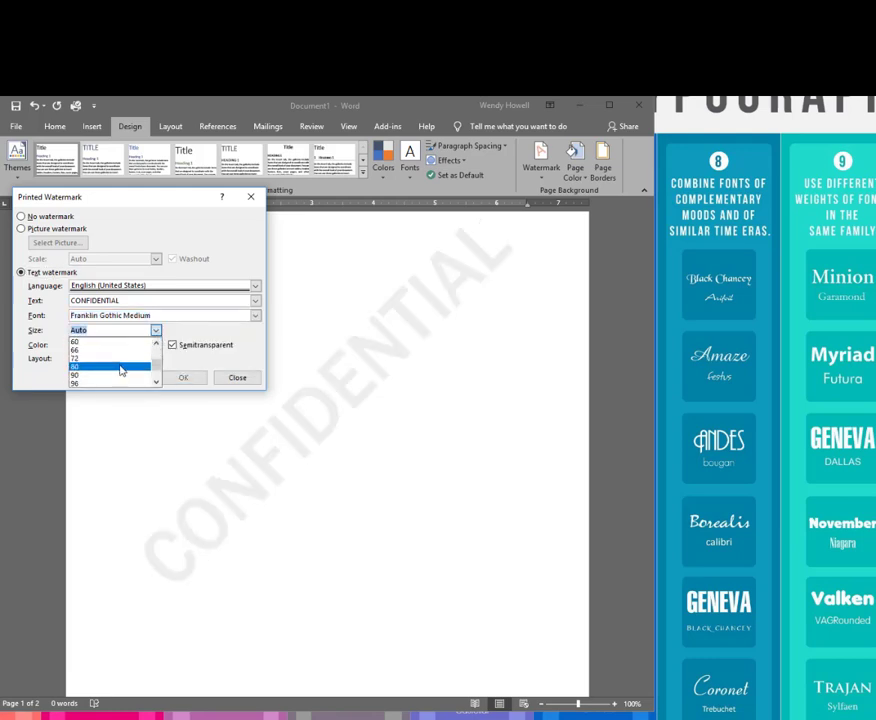
left_click(107, 368)
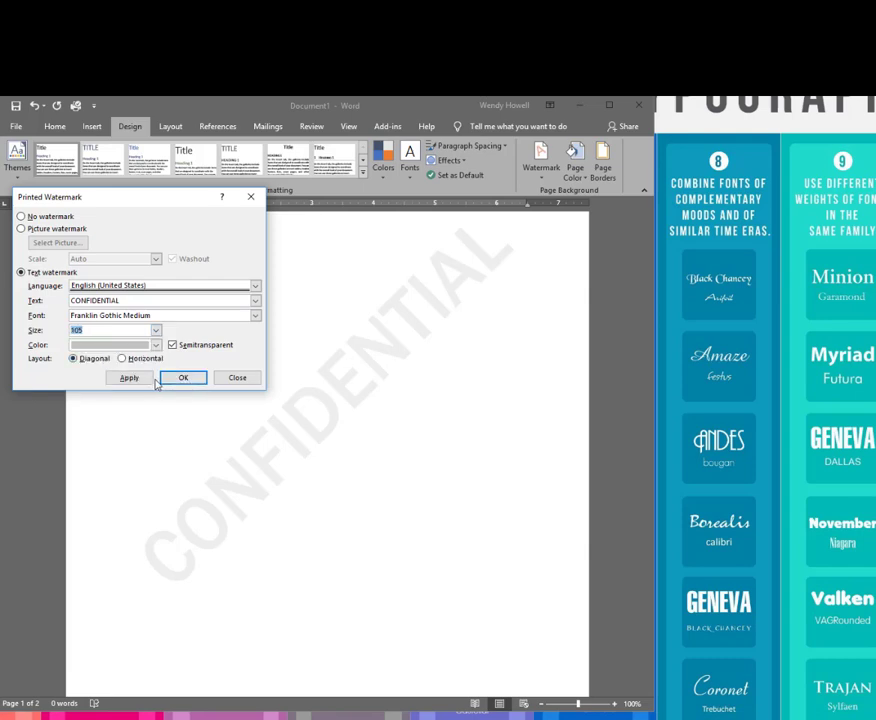
left_click(148, 381)
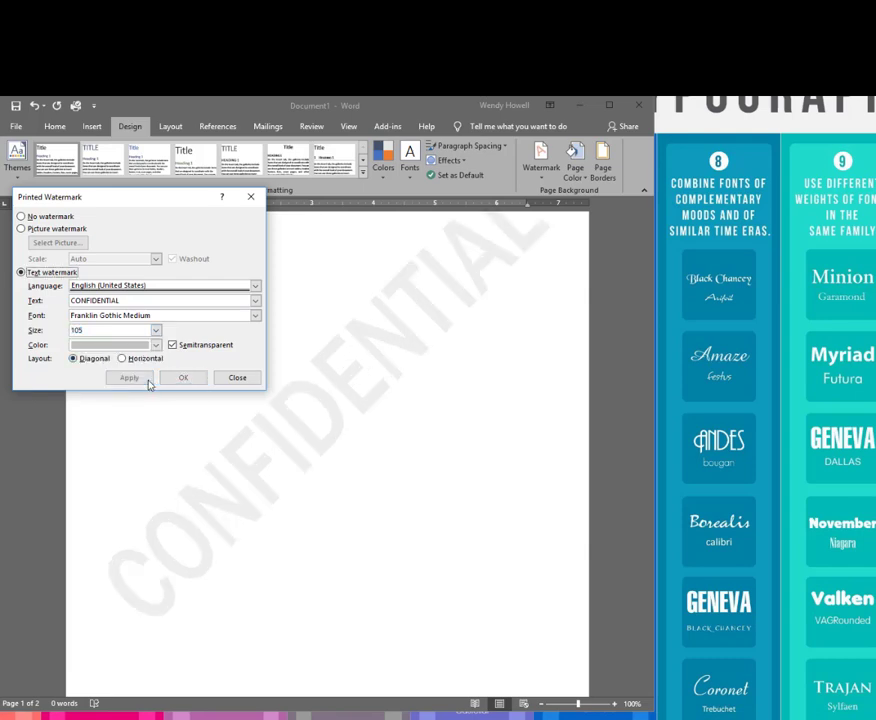
Set the watermark text size back to Auto and apply it.
left_click(156, 331)
scroll(120, 350, "up", 3)
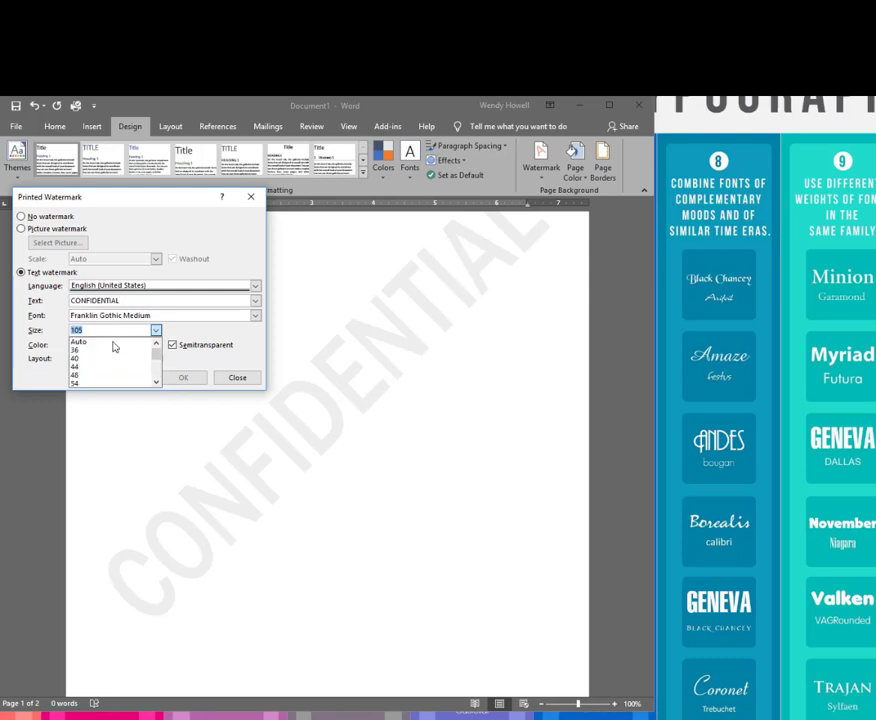
left_click(113, 345)
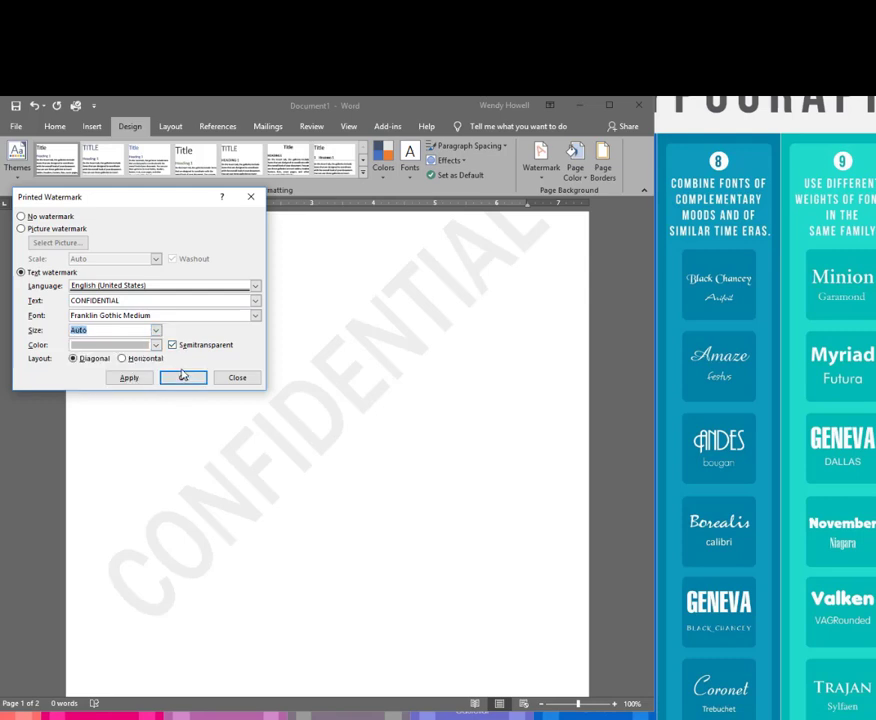
left_click(134, 380)
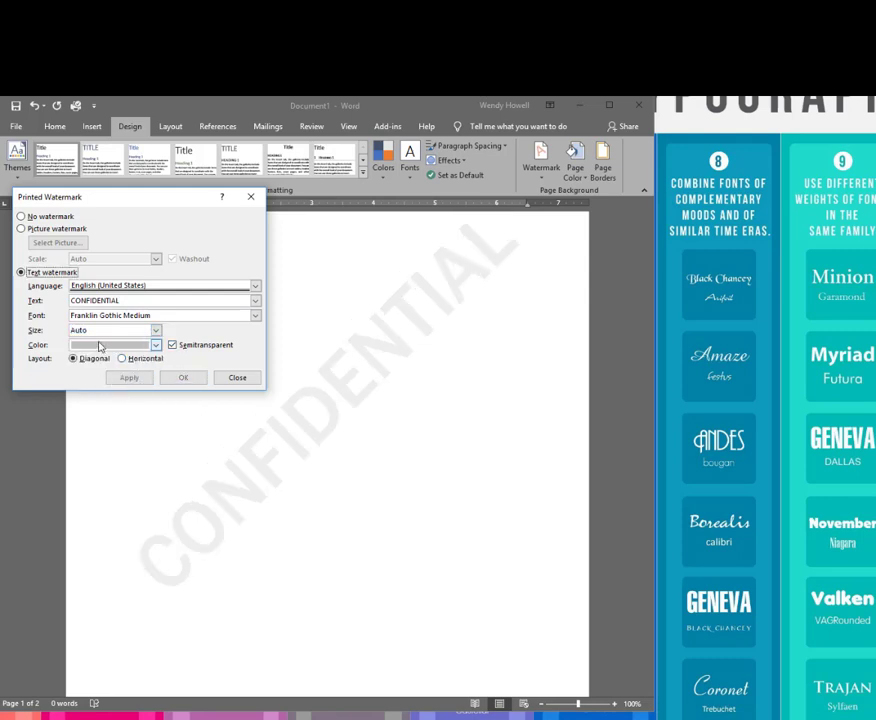
Recolor the watermark text with the standard light blue and apply it.
left_click(156, 345)
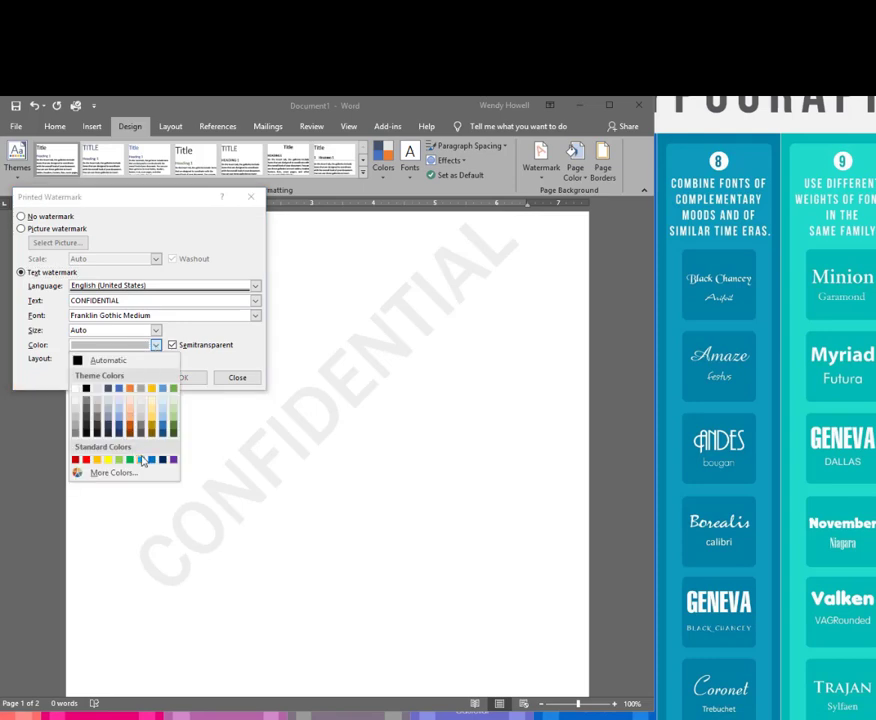
left_click(139, 461)
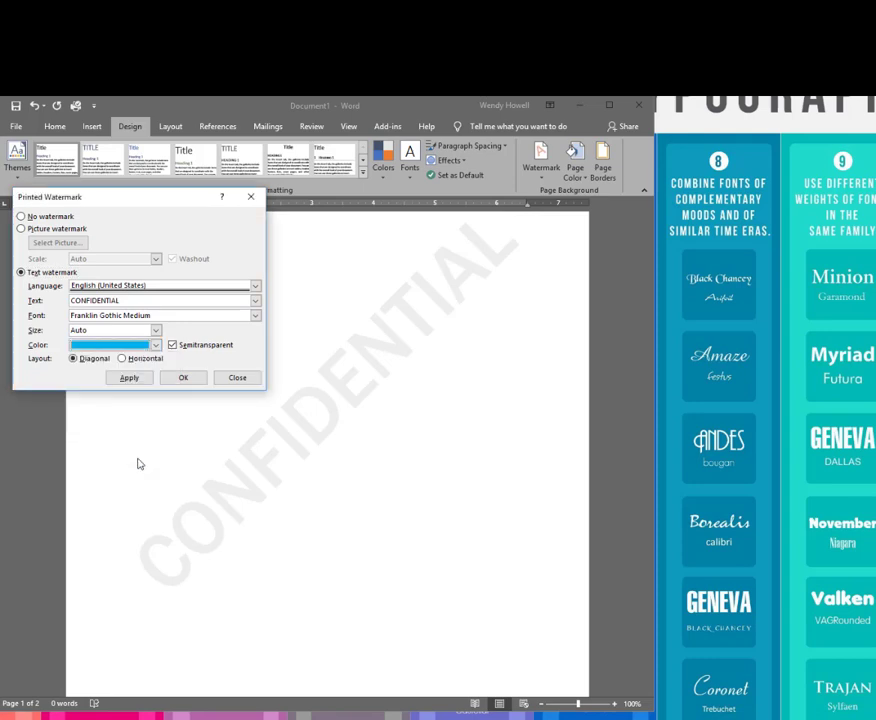
left_click(129, 378)
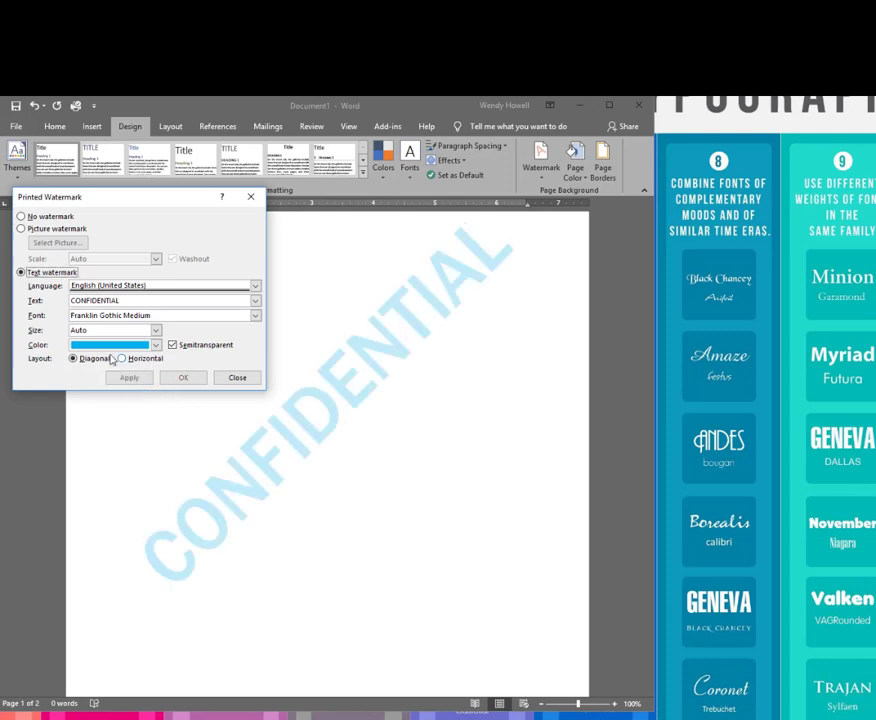
Apply the watermark with the Semitransparent option off, and reapply it with the option turned back on.
left_click(173, 345)
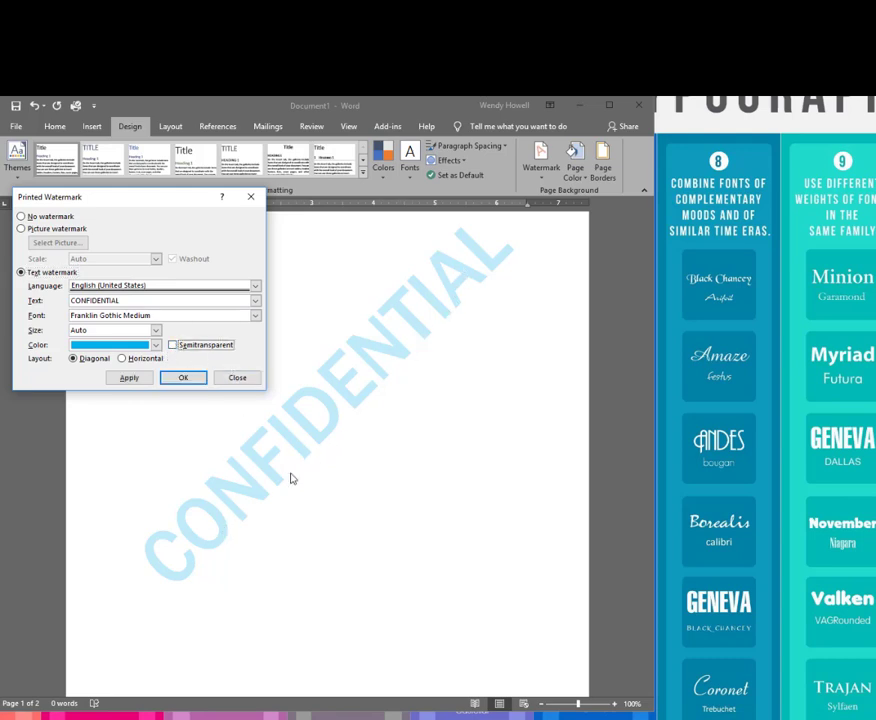
left_click(137, 380)
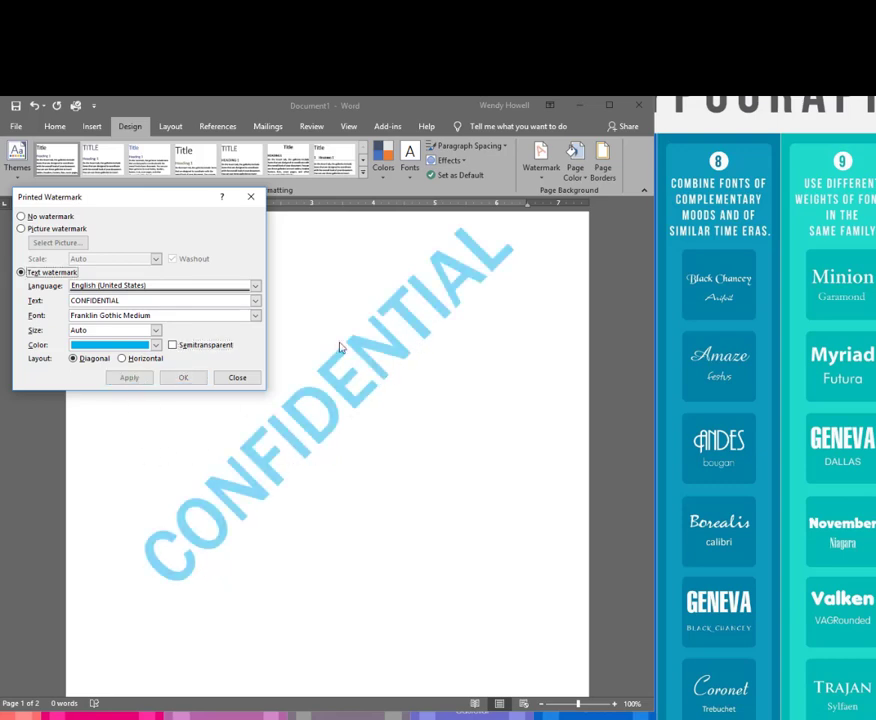
left_click(172, 345)
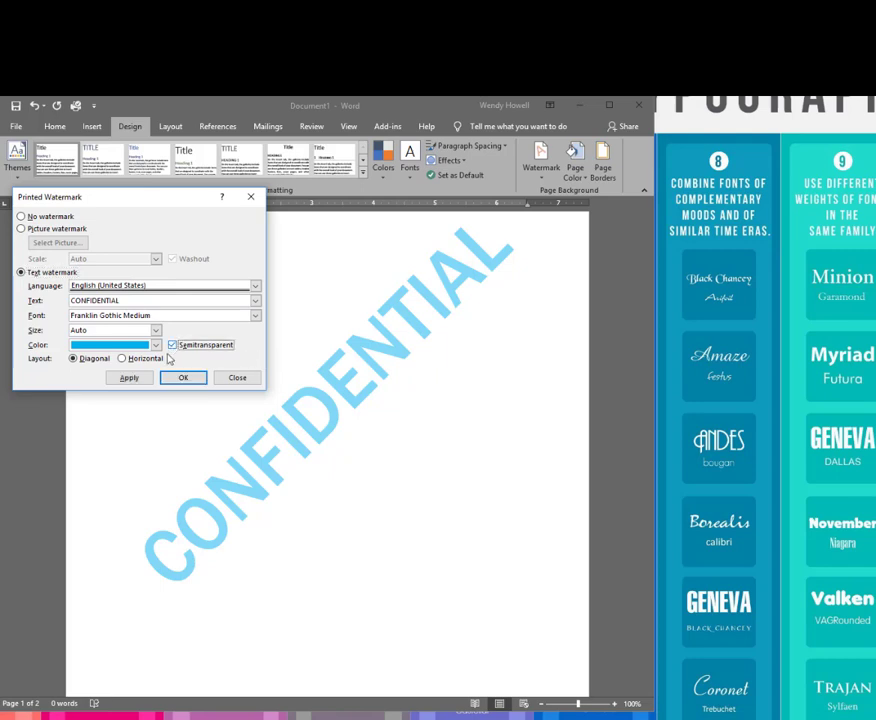
left_click(135, 378)
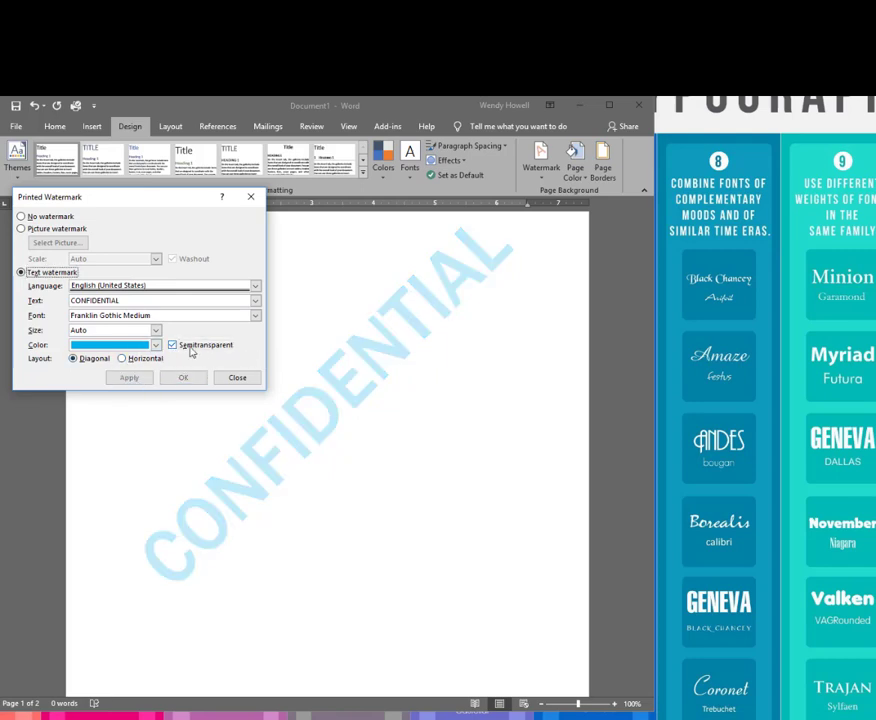
Apply the Horizontal layout to the watermark and close the custom watermark settings.
left_click(140, 360)
left_click(141, 382)
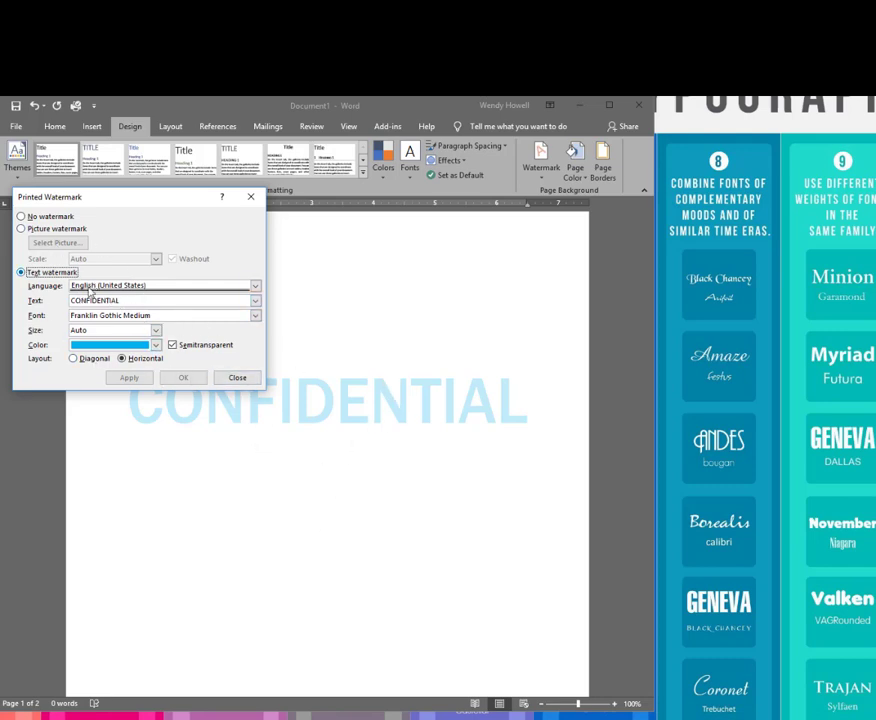
left_click(237, 378)
Replace the custom watermark with the built-in CONFIDENTIAL 2 watermark.
left_click(541, 166)
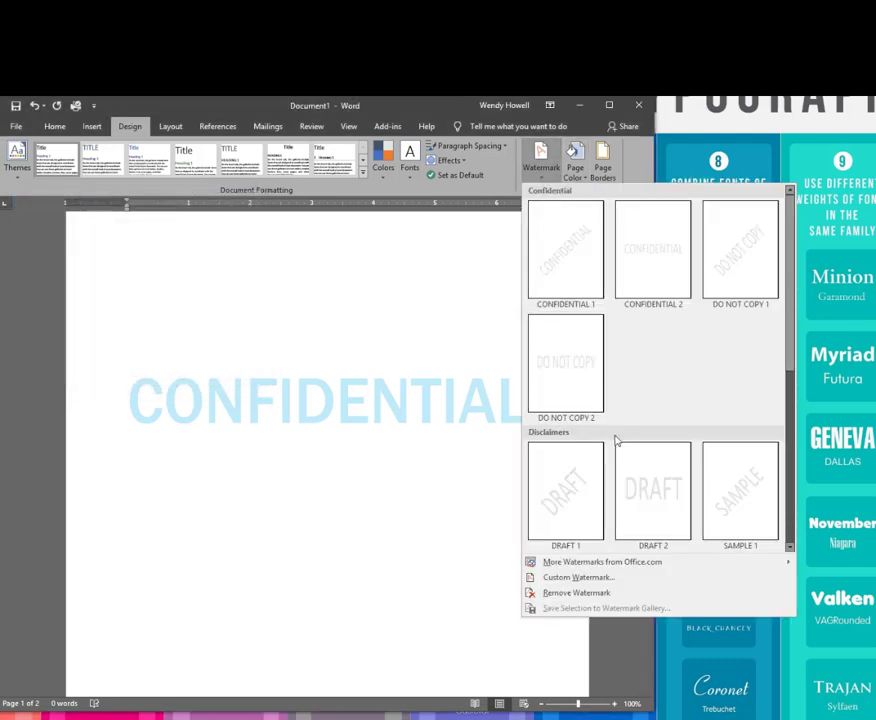
left_click(673, 258)
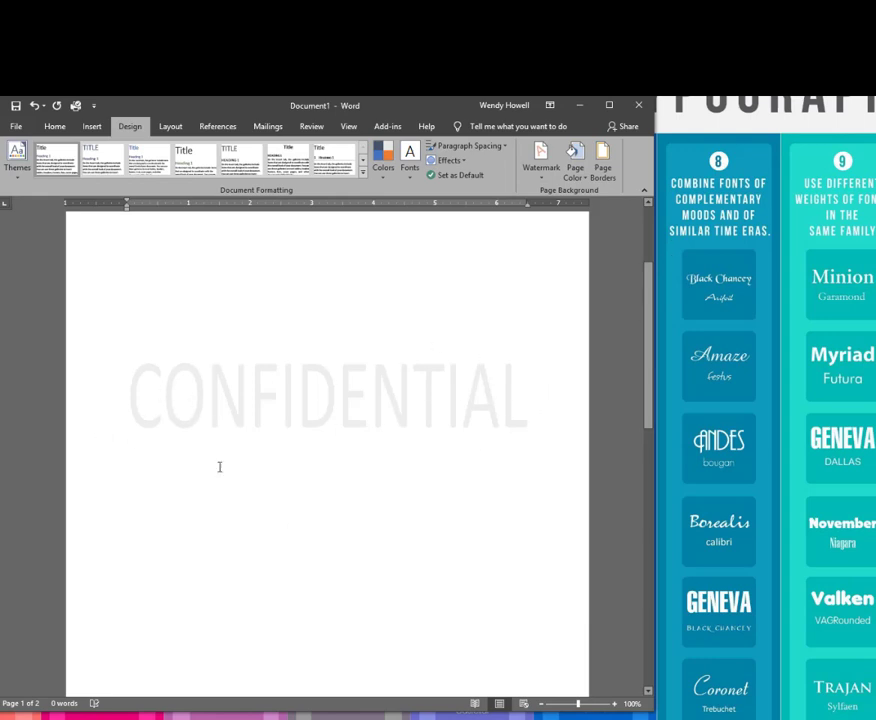
Set the CONFIDENTIAL watermark's font to Franklin Gothic Heavy in the custom watermark settings and apply it.
left_click(541, 163)
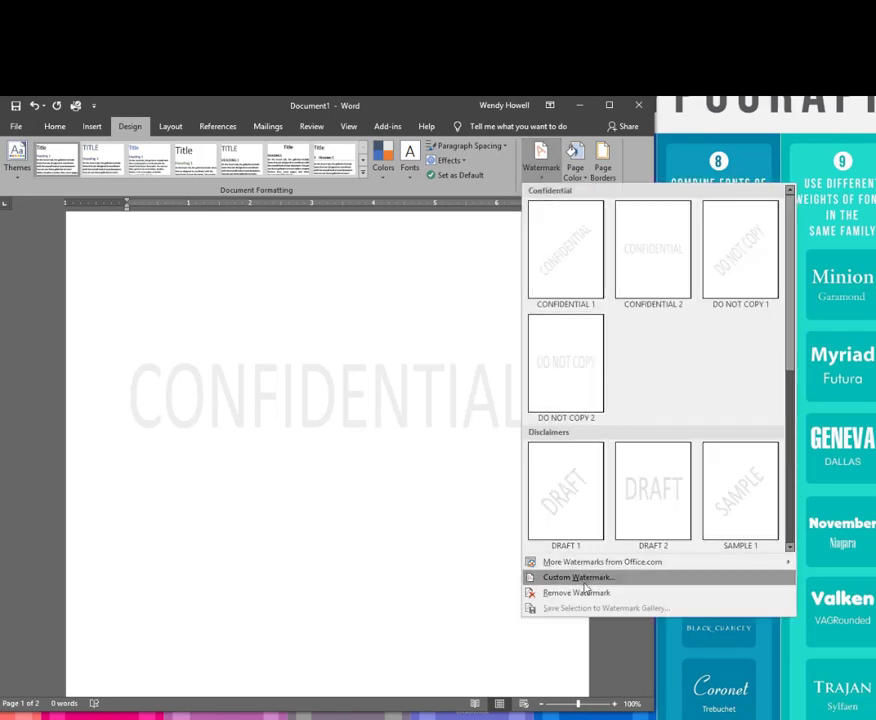
left_click(585, 582)
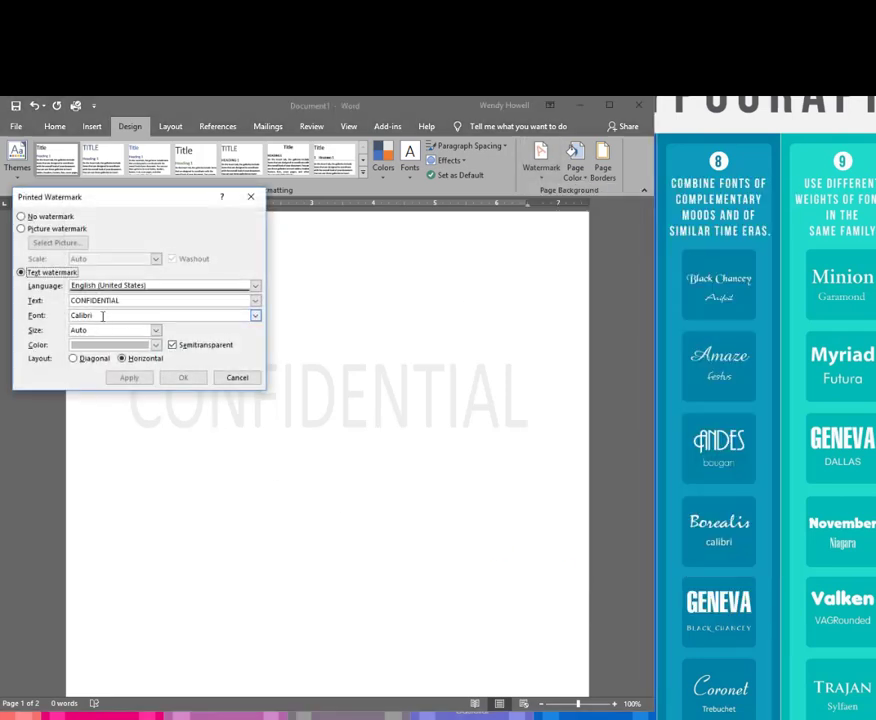
left_click(257, 315)
scroll(174, 342, "down", 15)
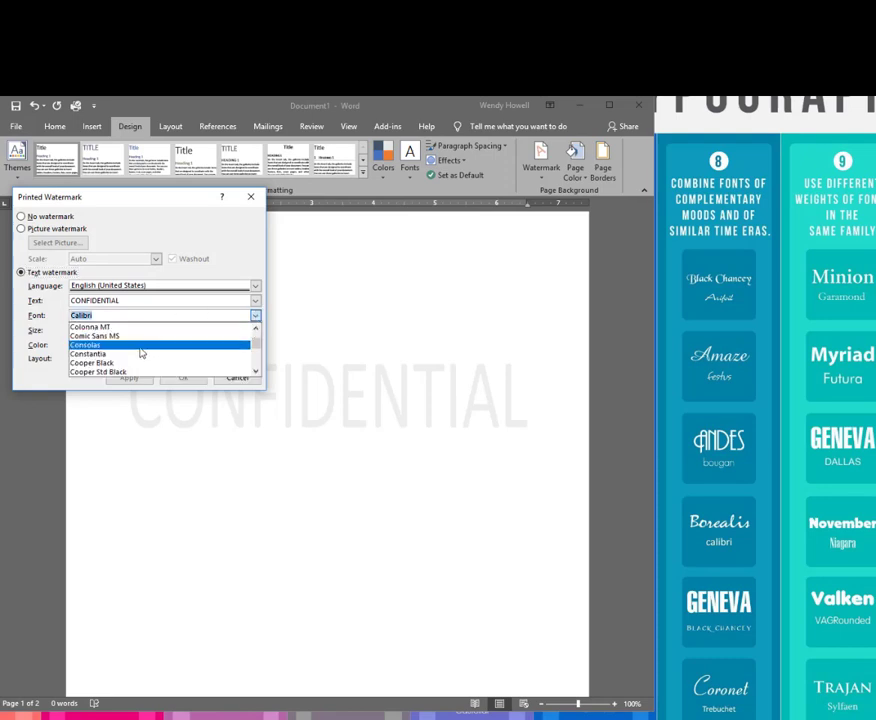
left_click(122, 355)
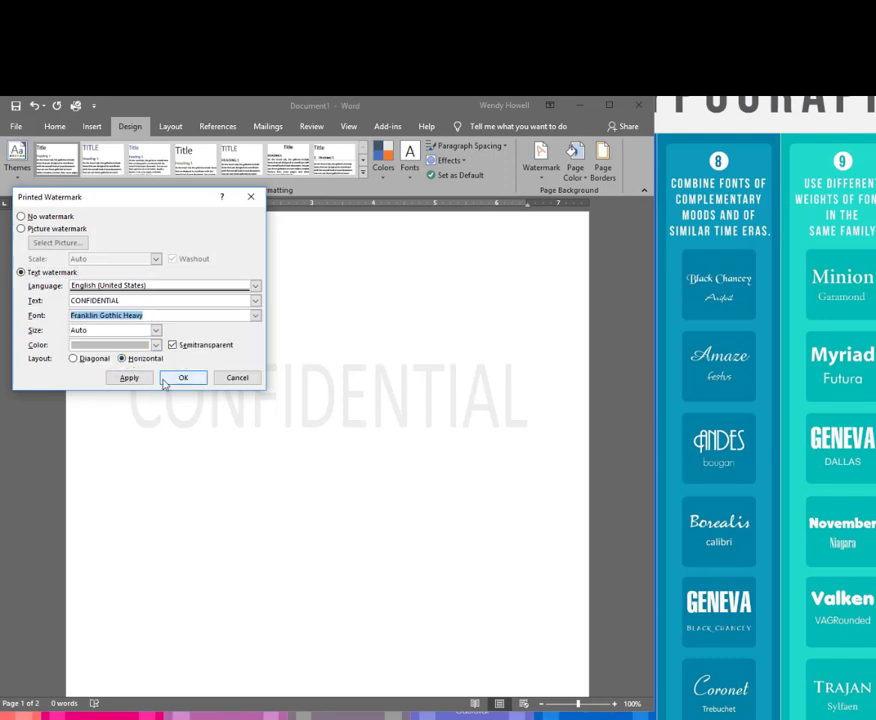
left_click(130, 377)
Recolor the watermark with the standard light blue, set its layout to Diagonal and apply the changes.
left_click(156, 344)
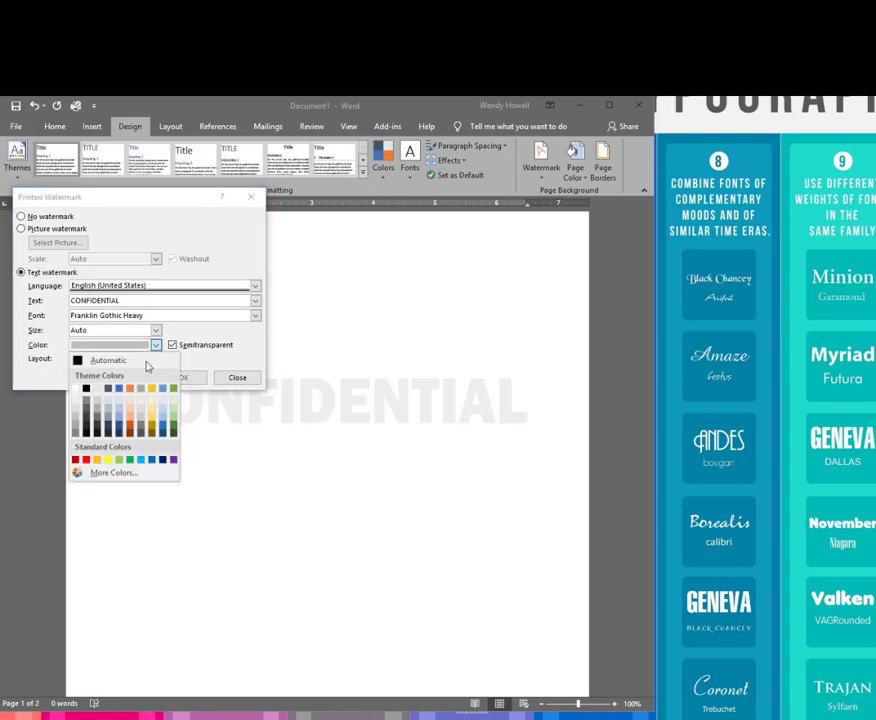
left_click(141, 460)
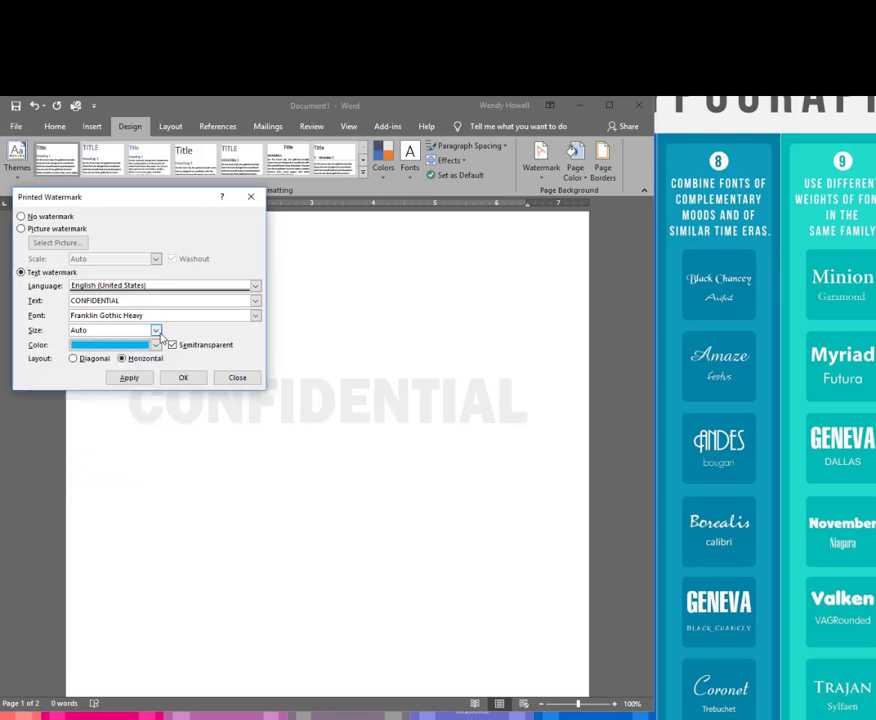
left_click(73, 359)
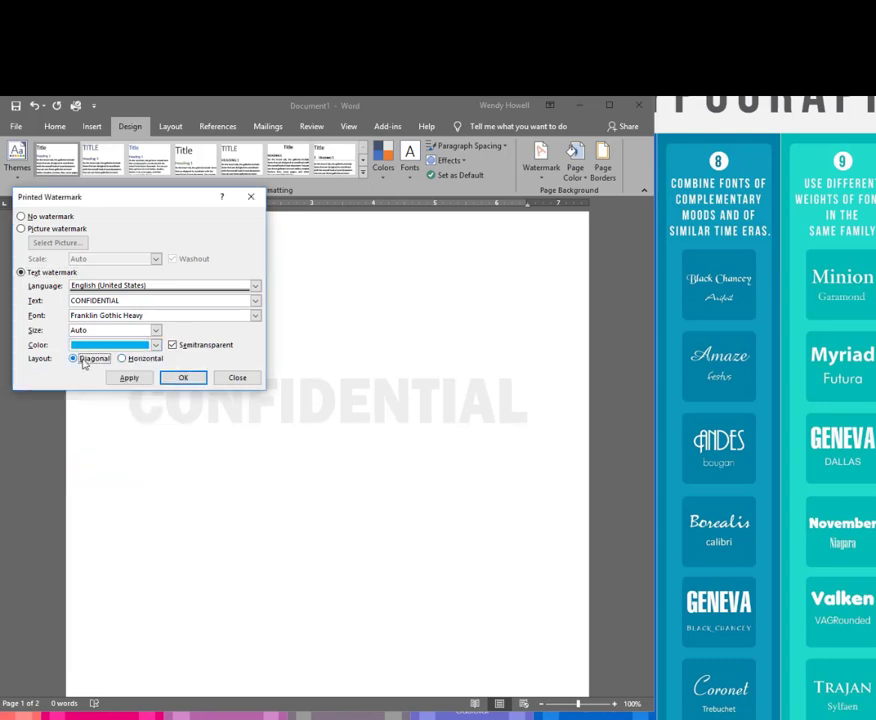
left_click(130, 377)
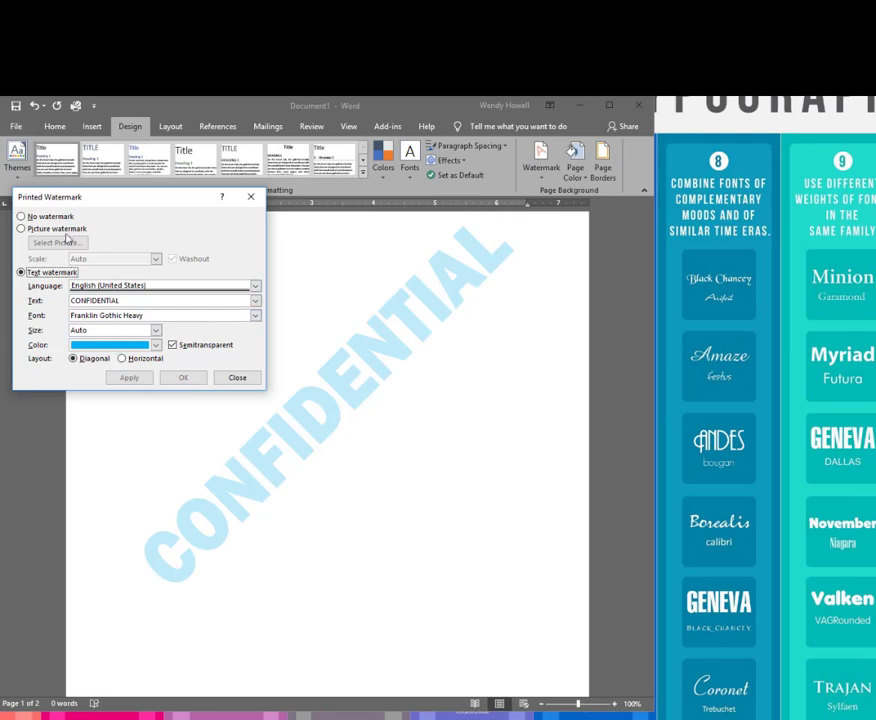
Apply a picture watermark using eyonic-it-and-cloud-services.png from the Website\Live\images folder.
left_click(21, 229)
left_click(78, 246)
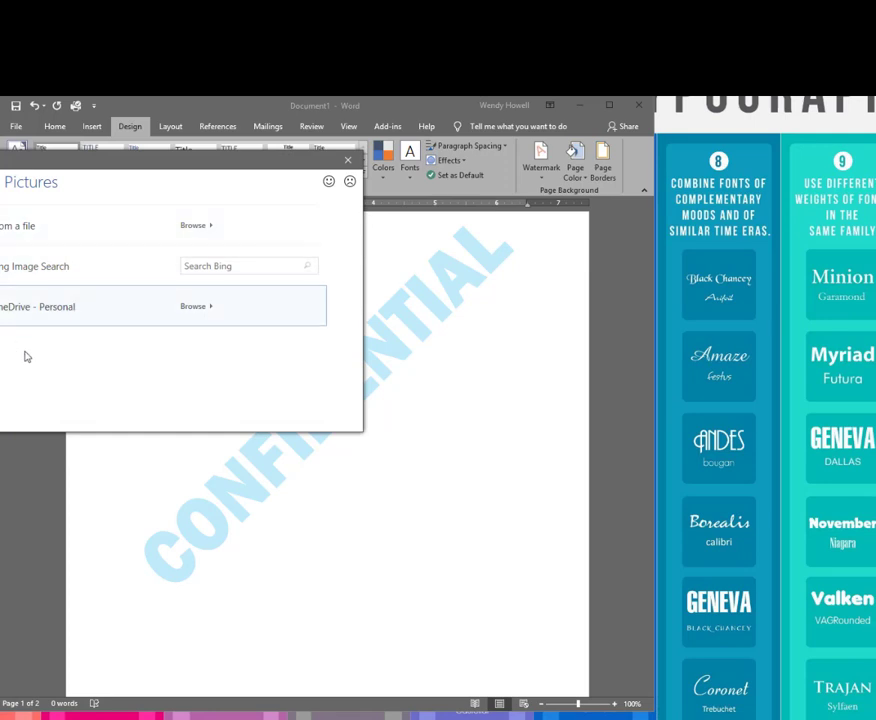
left_click_drag(166, 178, 250, 176)
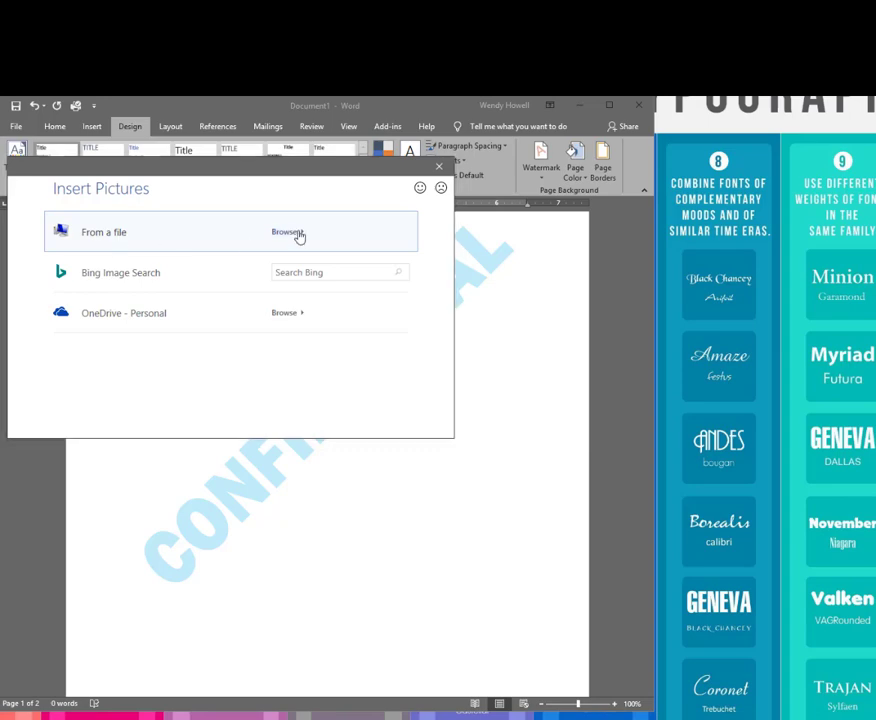
left_click(292, 235)
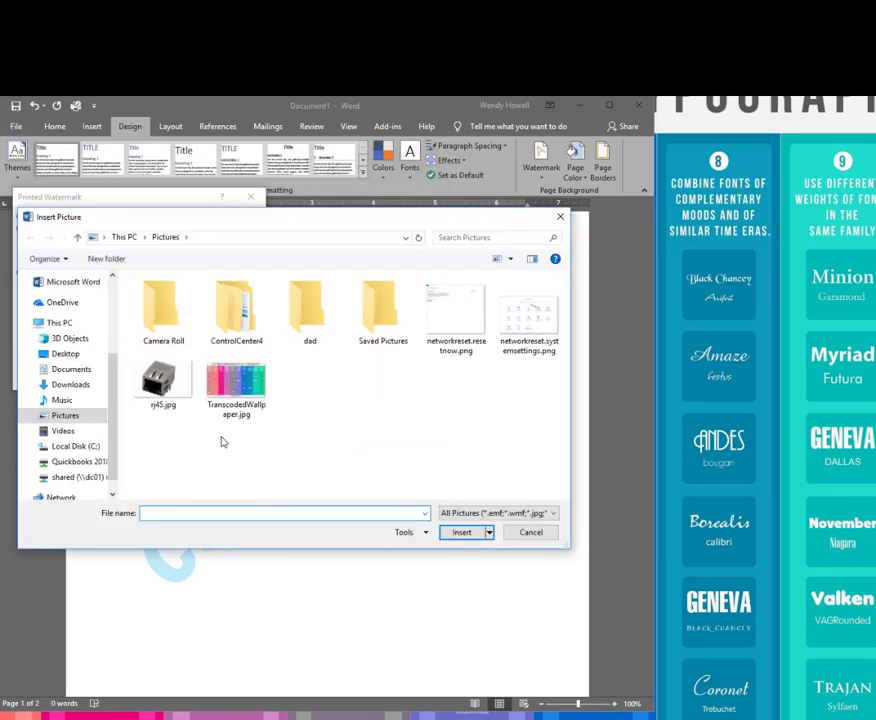
scroll(75, 465, "down", 1)
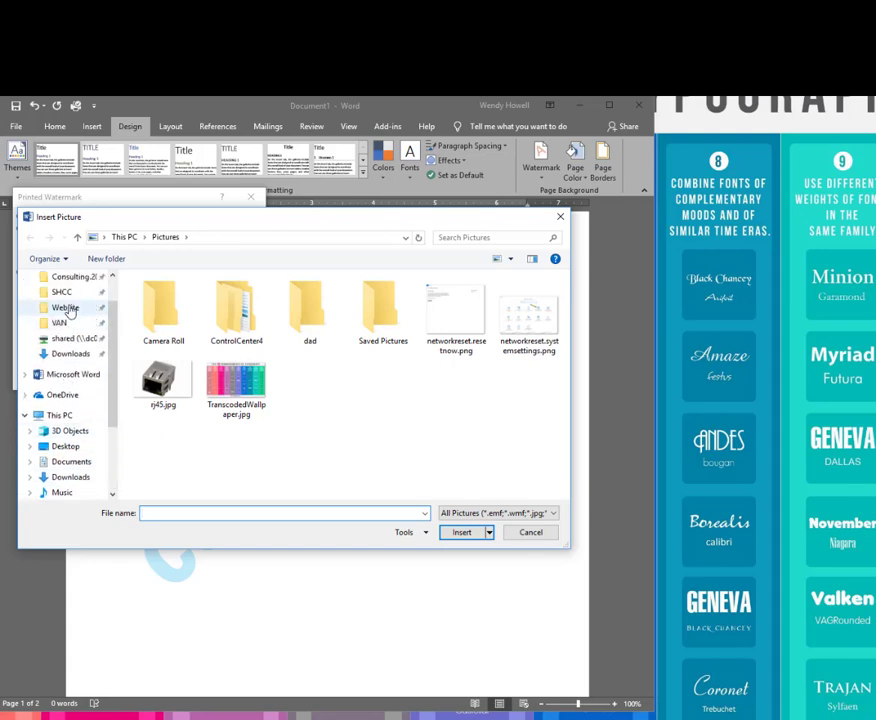
left_click(68, 308)
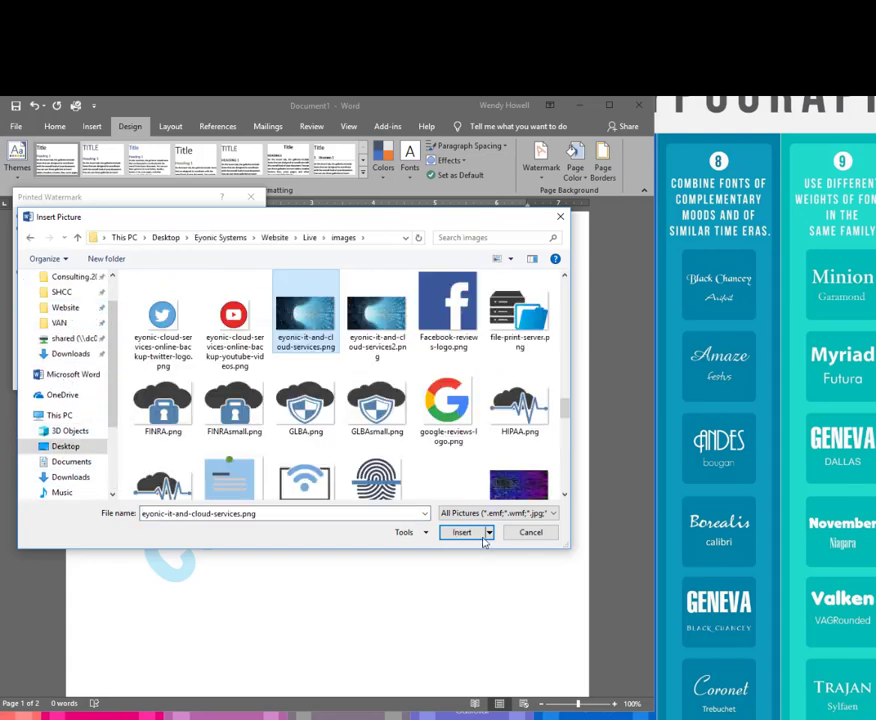
left_click(480, 533)
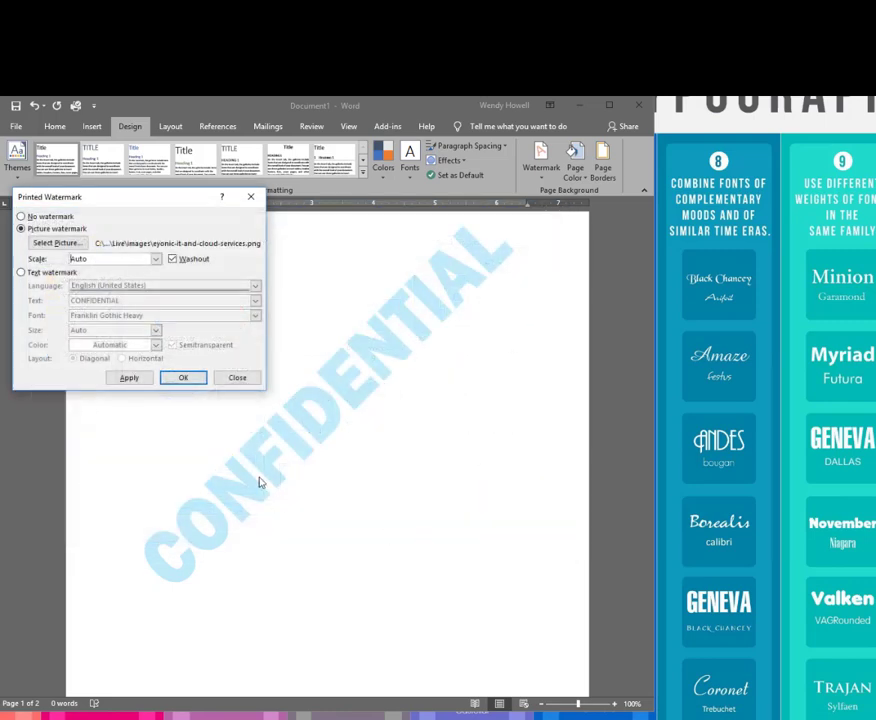
left_click(148, 378)
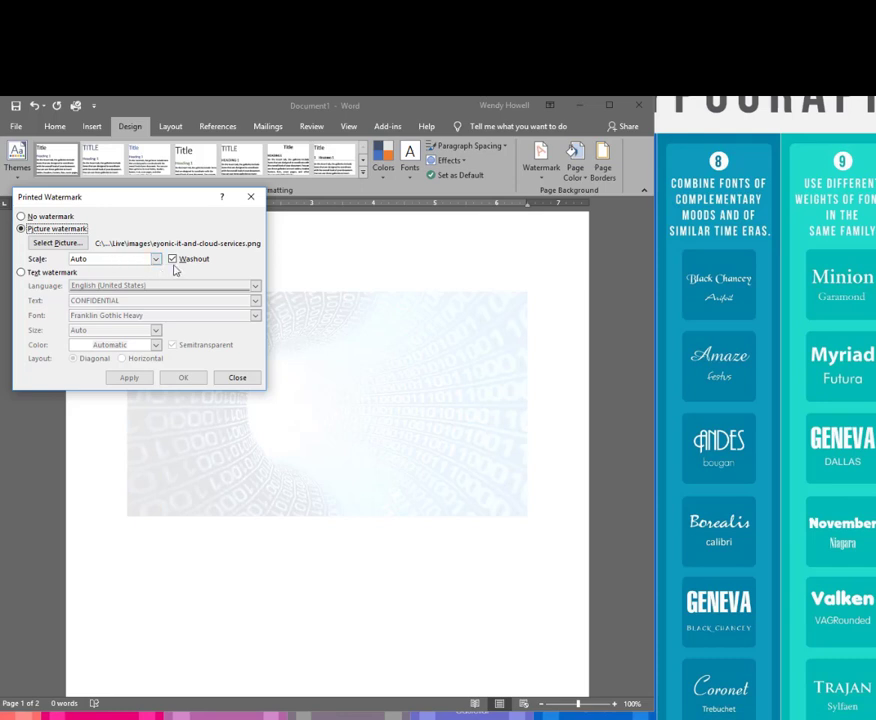
Set the picture watermark's scale to 200% and apply it.
left_click(157, 259)
left_click(157, 259)
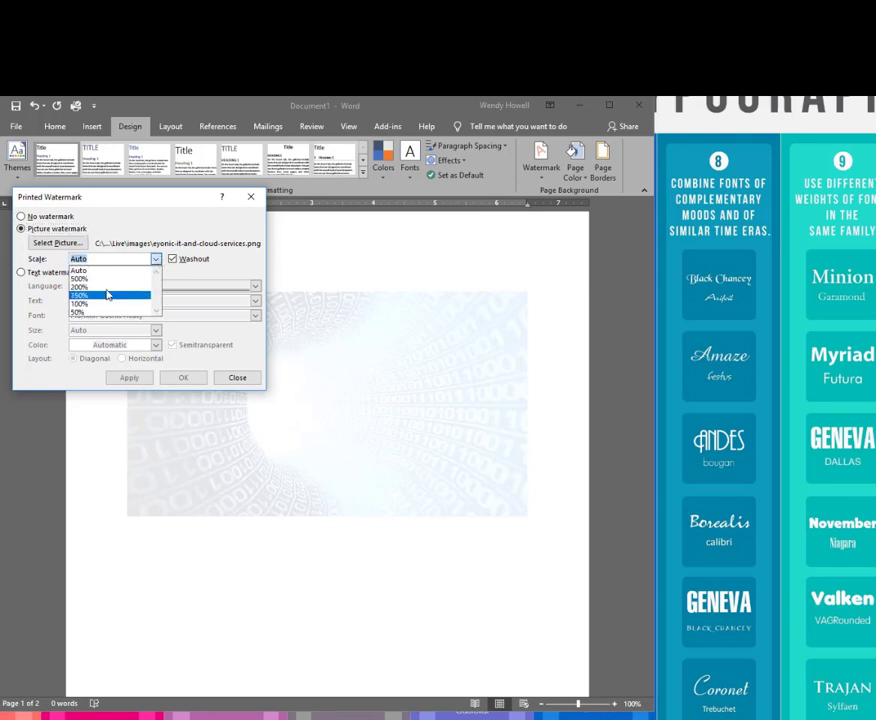
left_click(109, 288)
left_click(120, 380)
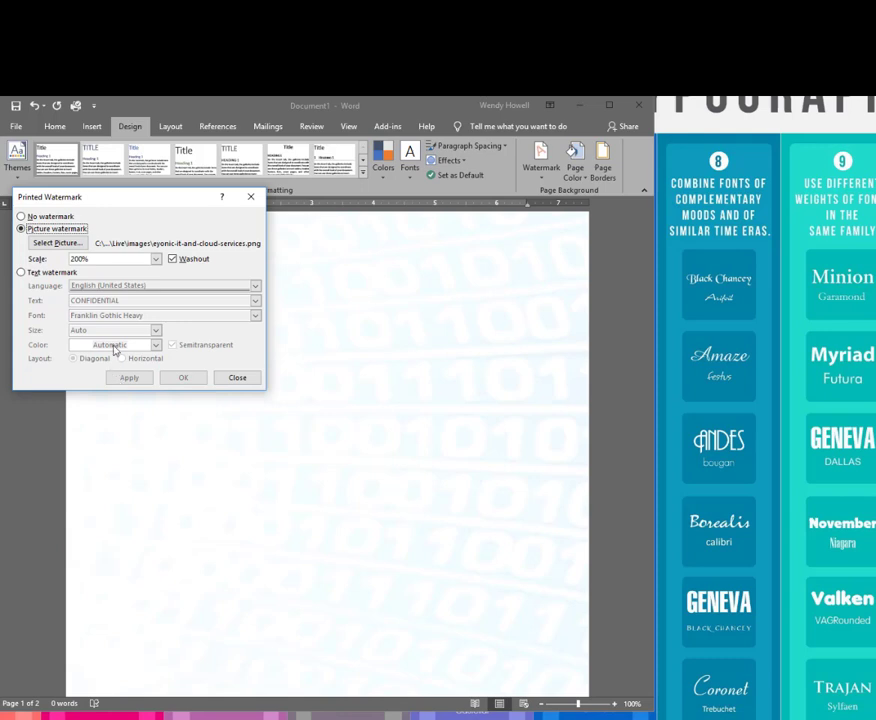
Set the picture watermark's scale to 50%, apply it and close the watermark settings.
left_click(156, 259)
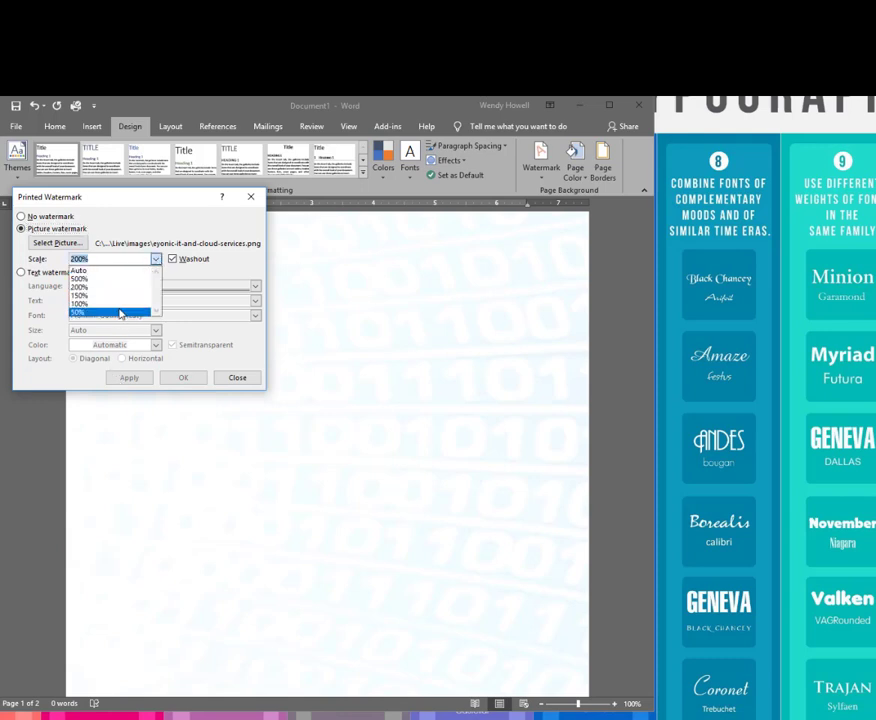
left_click(121, 310)
left_click(135, 377)
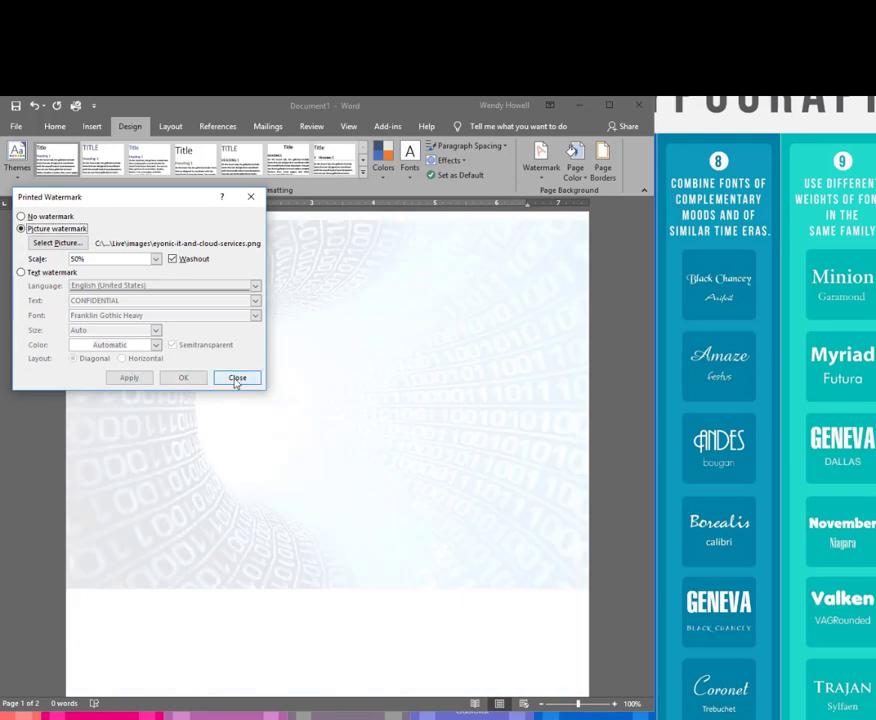
left_click(237, 377)
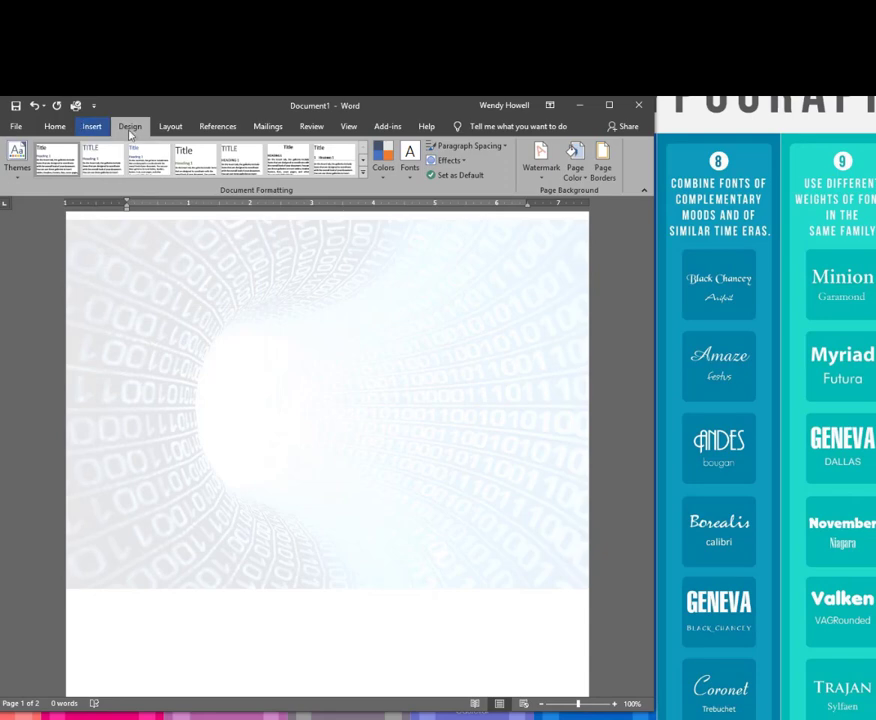
Change the page orientation to Landscape and look over the picture watermark on the pages.
left_click(170, 127)
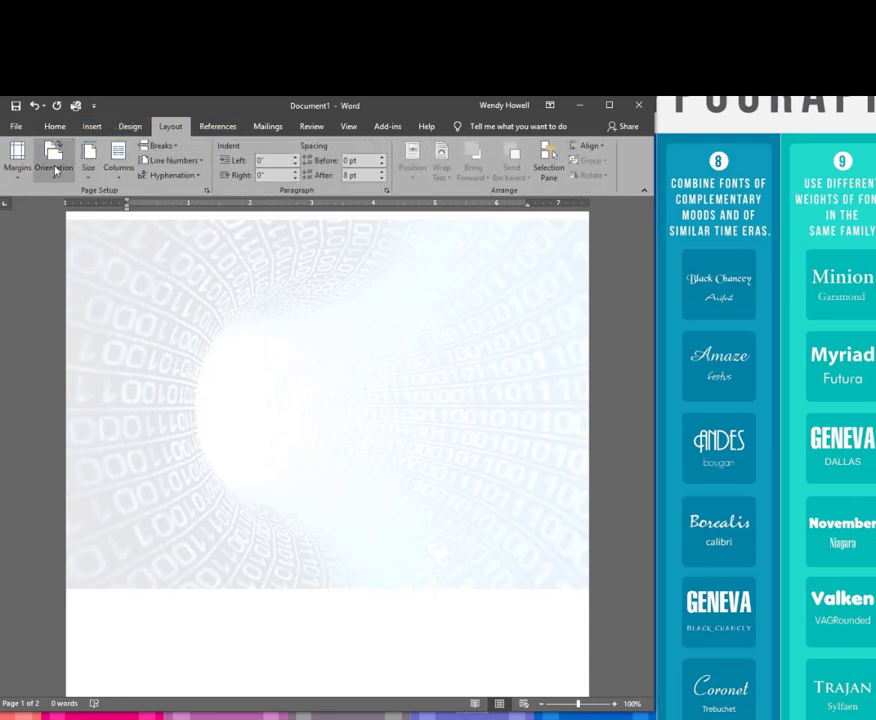
left_click(53, 158)
left_click(80, 237)
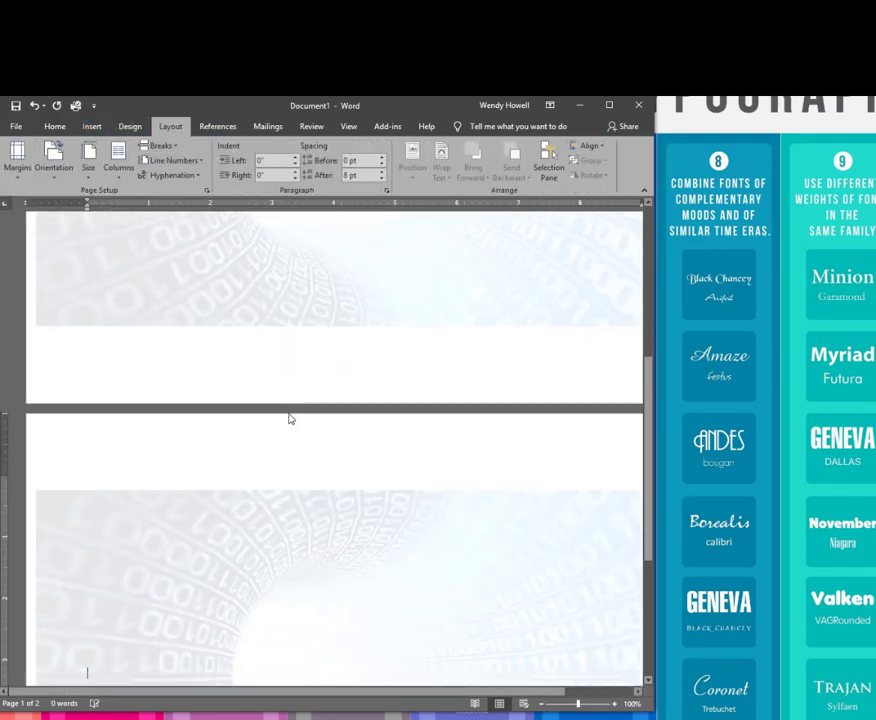
scroll(293, 417, "down", 3)
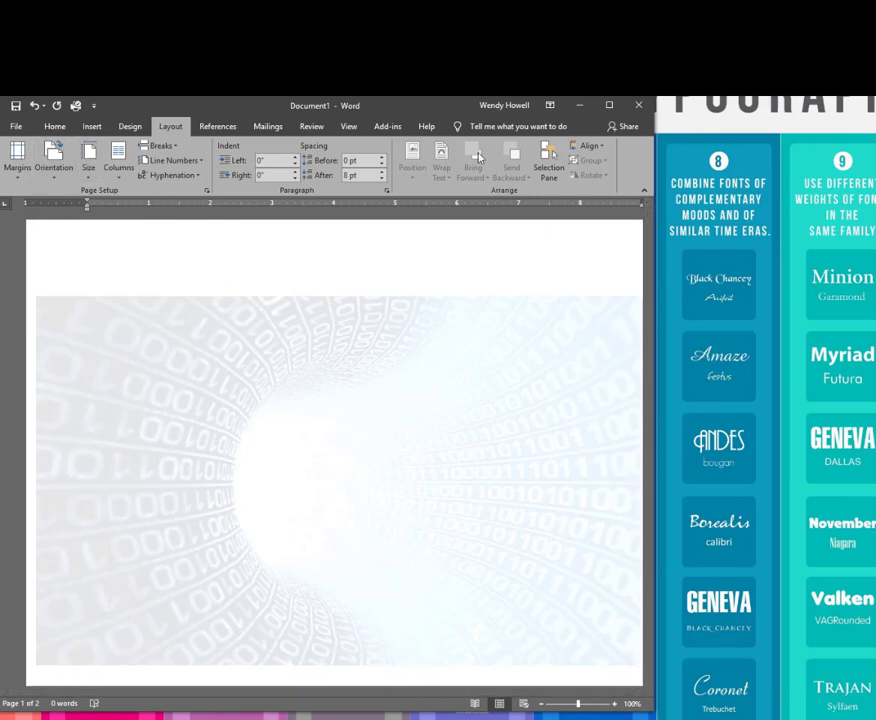
Reopen the custom watermark settings and apply the Auto scale to the existing picture watermark.
left_click(130, 127)
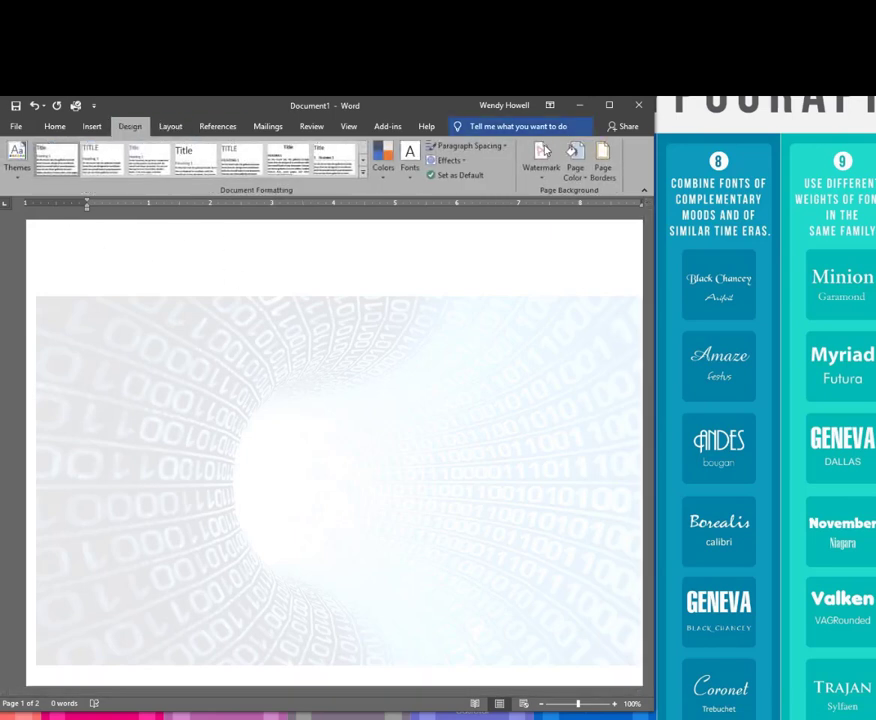
left_click(541, 162)
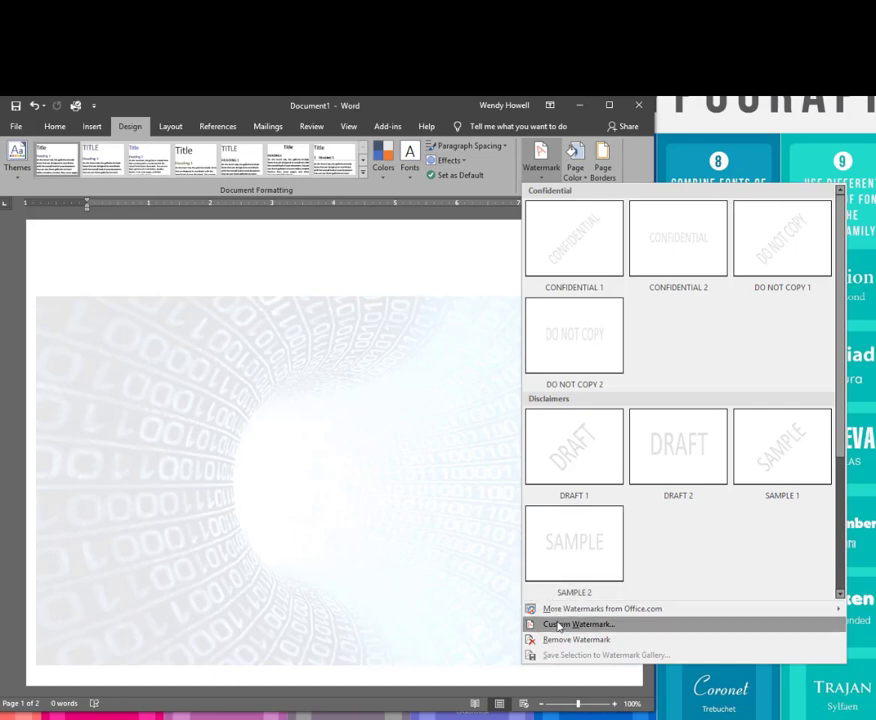
left_click(565, 624)
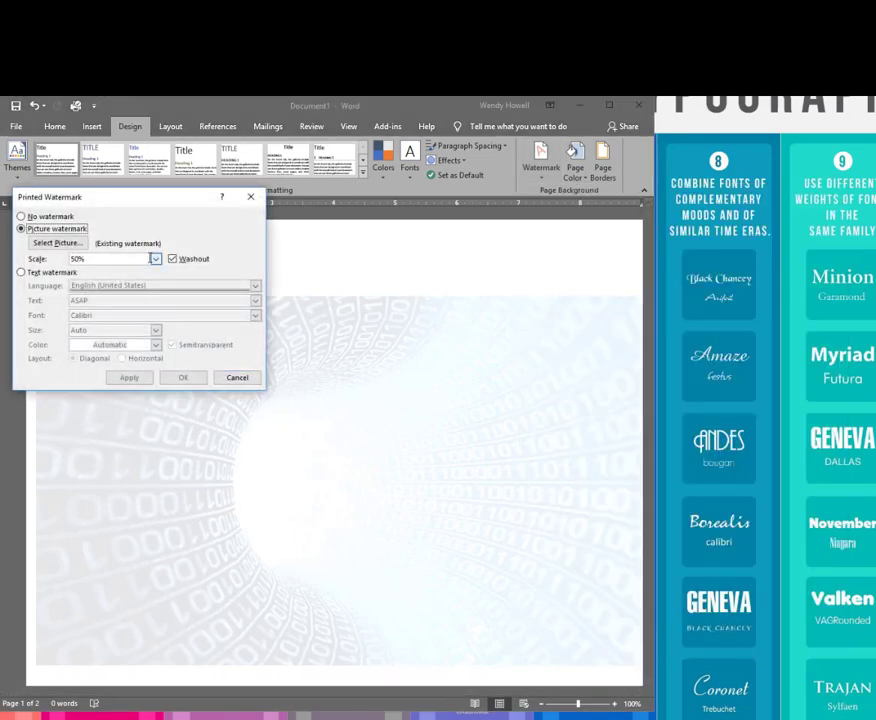
left_click(155, 259)
left_click(100, 271)
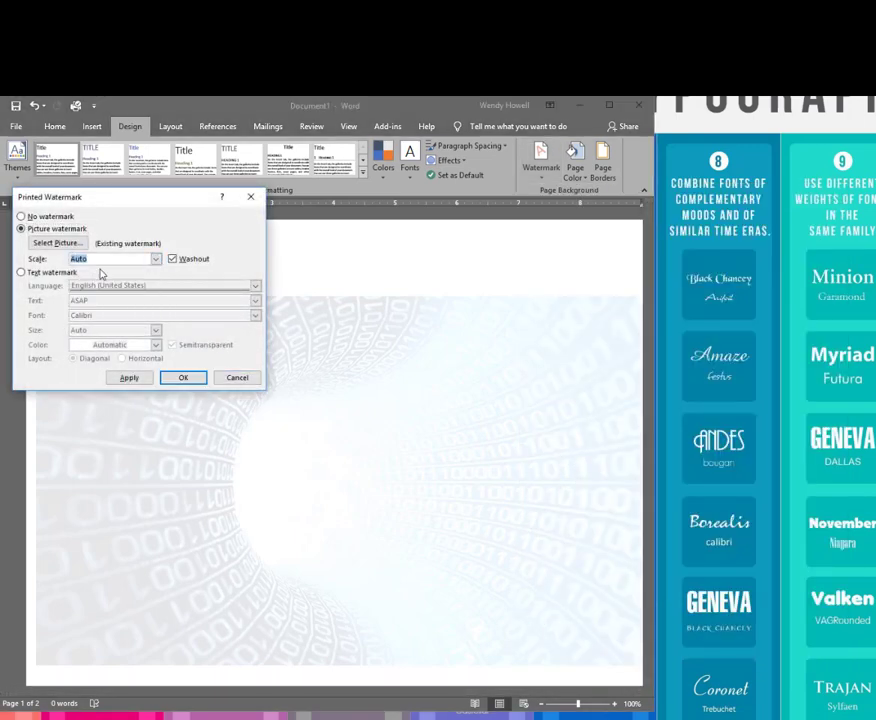
left_click(129, 378)
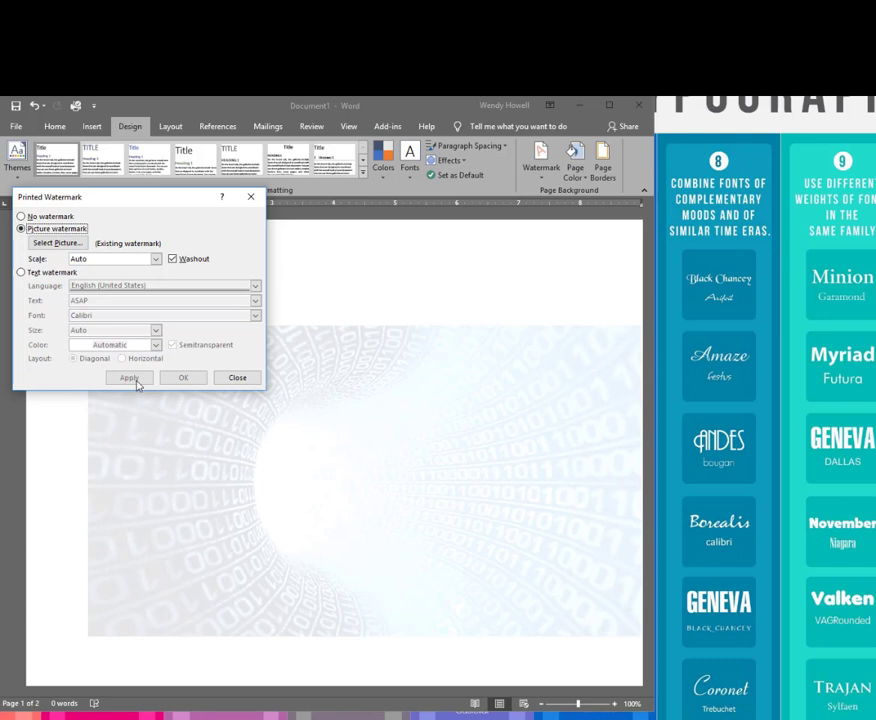
Replace the picture watermark with the ASAP text watermark and recolor it with the darkest orange theme color.
left_click(49, 273)
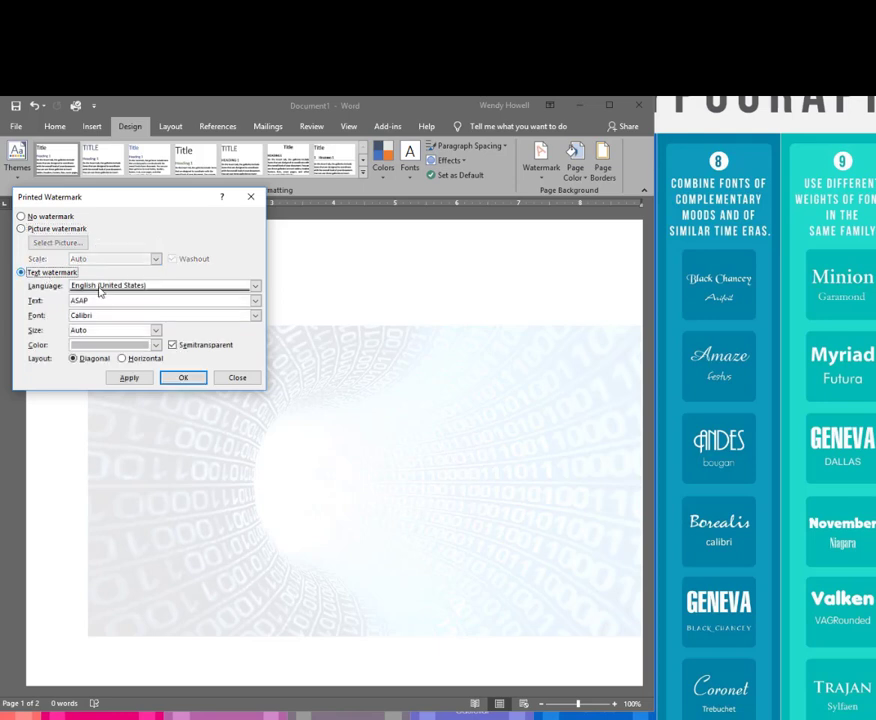
left_click(128, 379)
left_click(112, 345)
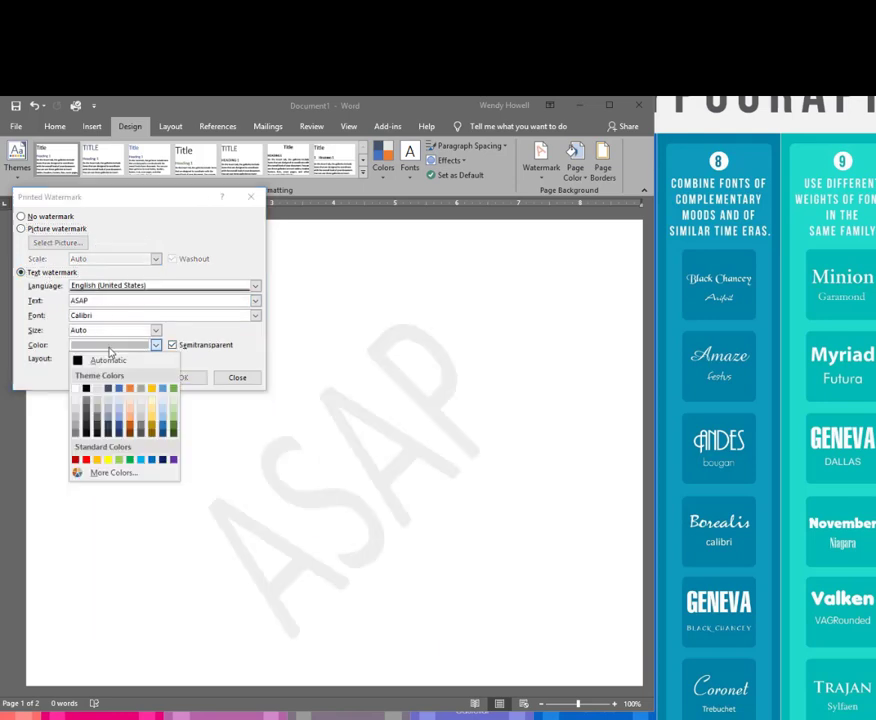
left_click(129, 433)
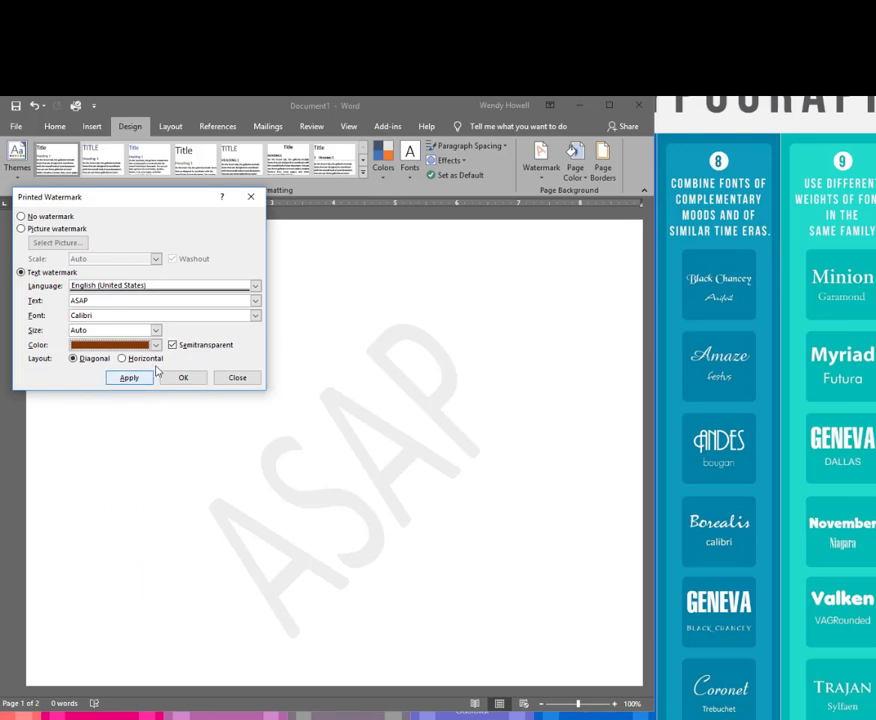
left_click(132, 379)
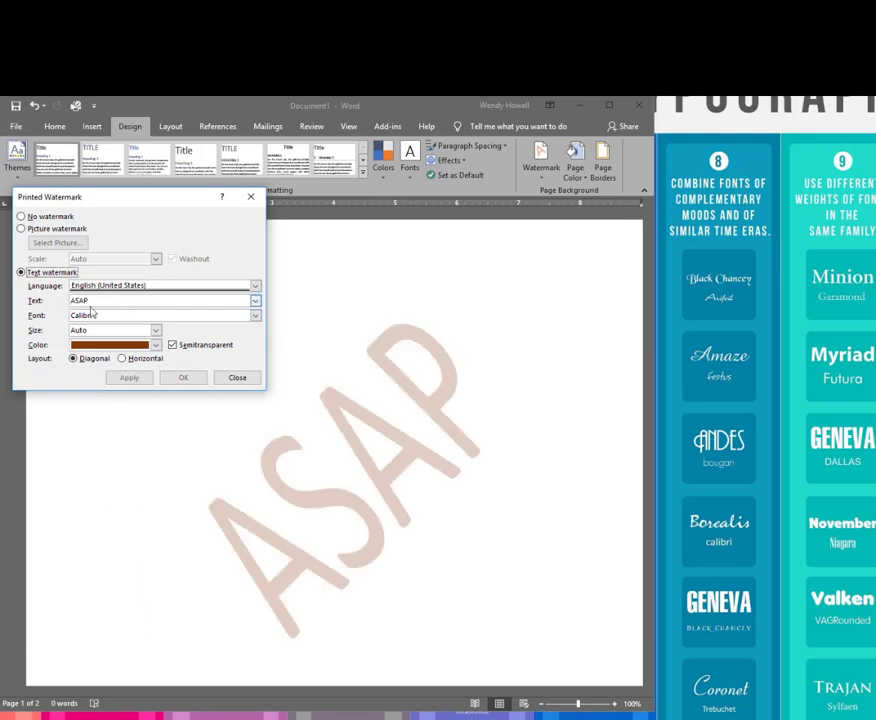
Change the watermark wording to CONFIDENTIAL, apply it and close the watermark settings.
left_click(255, 300)
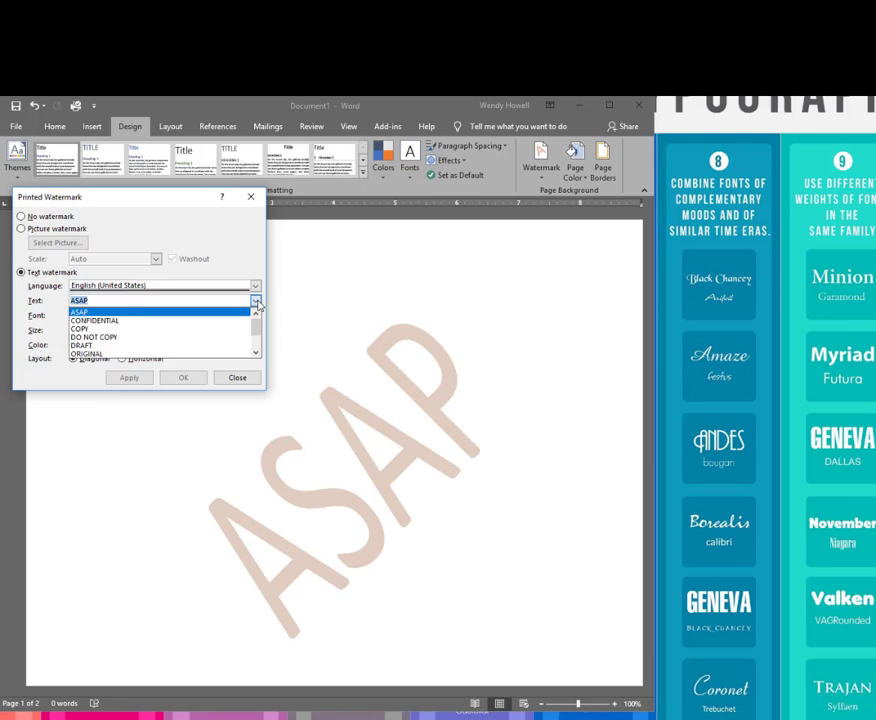
left_click(110, 320)
left_click(144, 380)
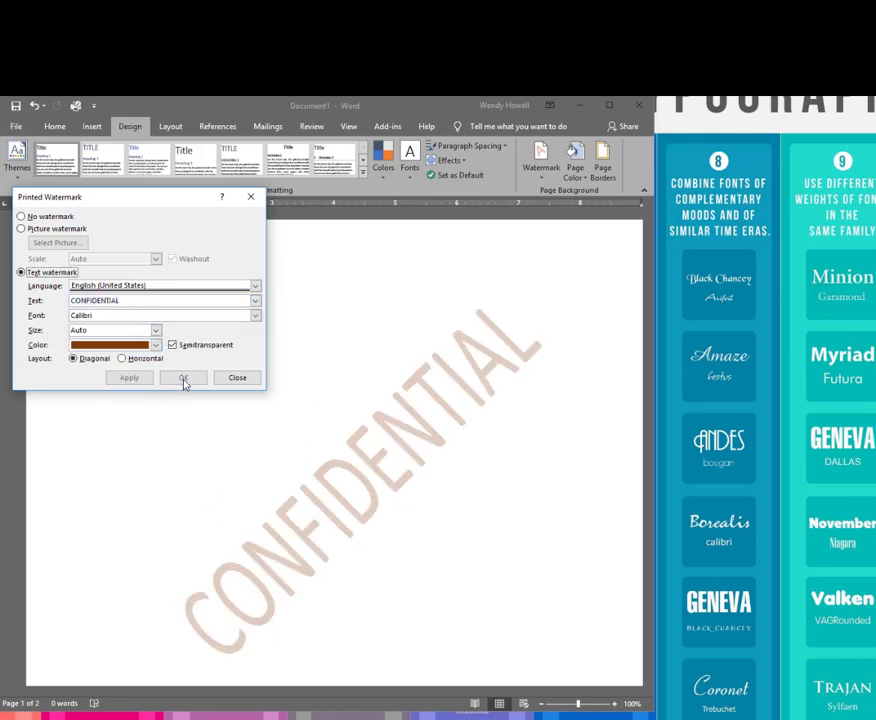
left_click(237, 378)
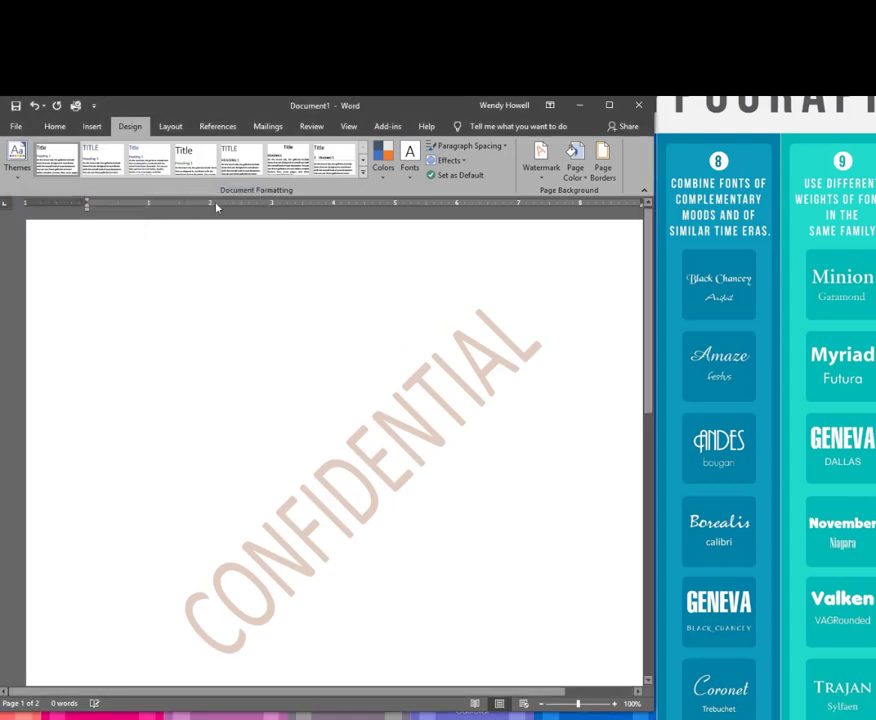
Remove the watermark from the document.
left_click(551, 179)
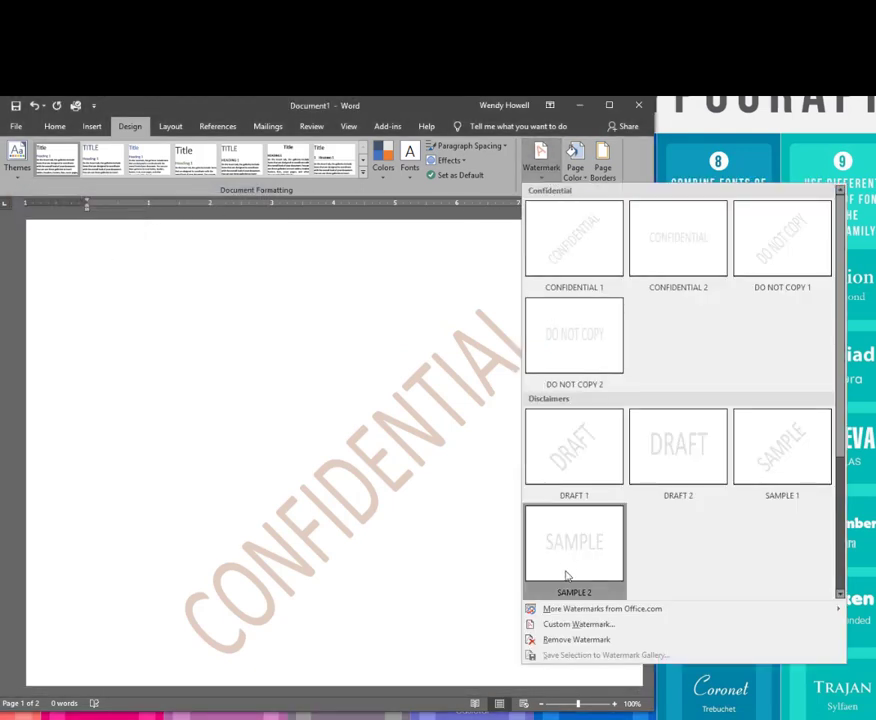
left_click(578, 640)
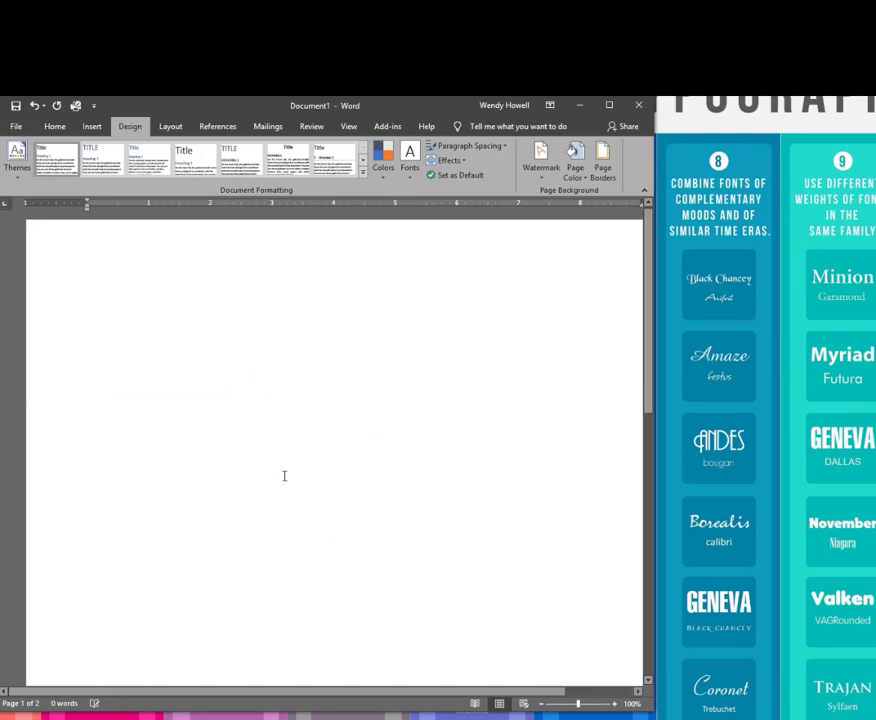